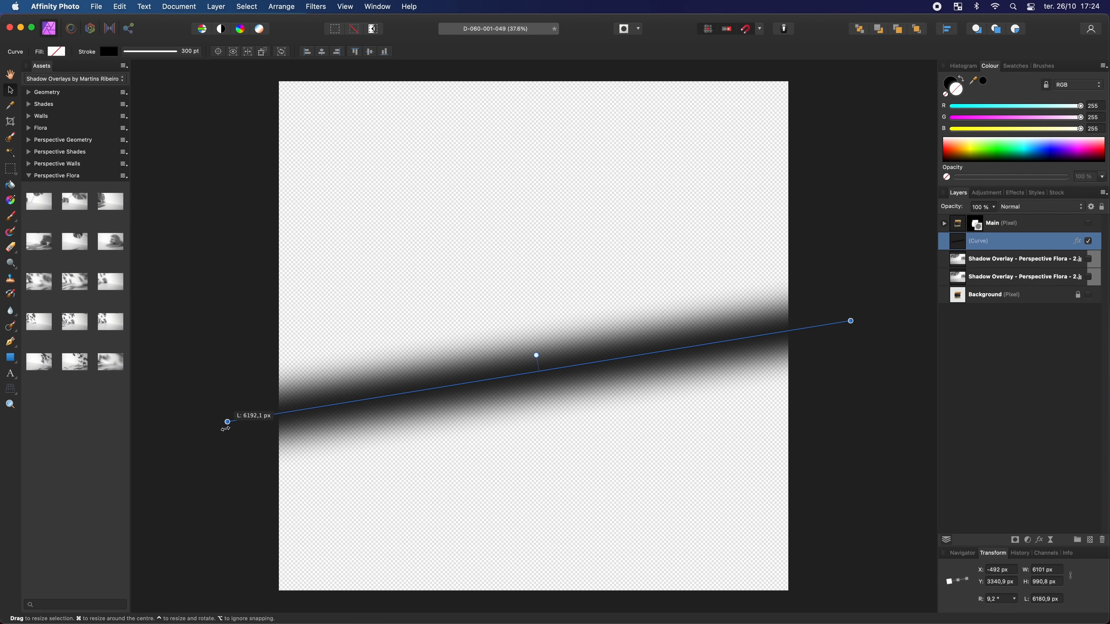
Show both Perspective Flora shadow overlays and apply the blurred curve as a mask on the upper one
left_click(1006, 400)
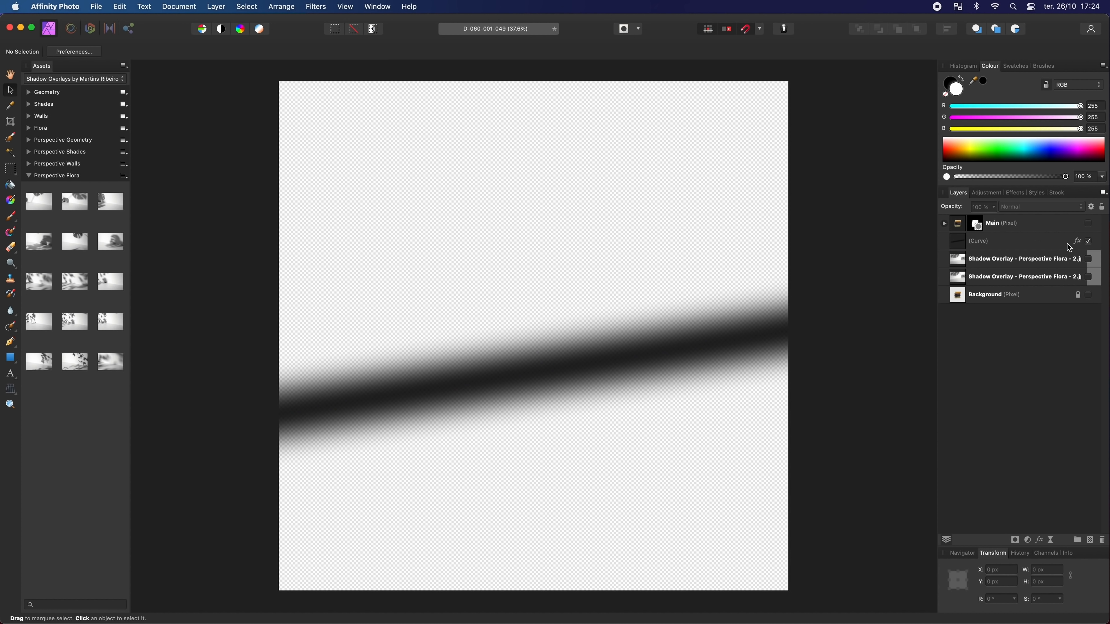
left_click(968, 243)
left_click(1087, 260)
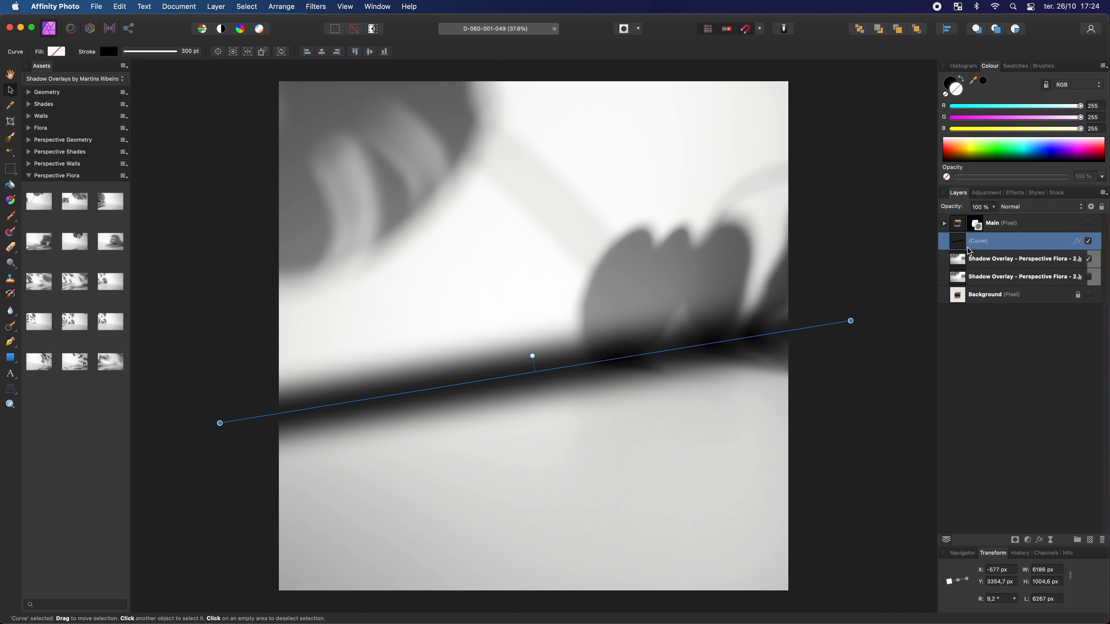
left_click_drag(970, 251, 964, 261)
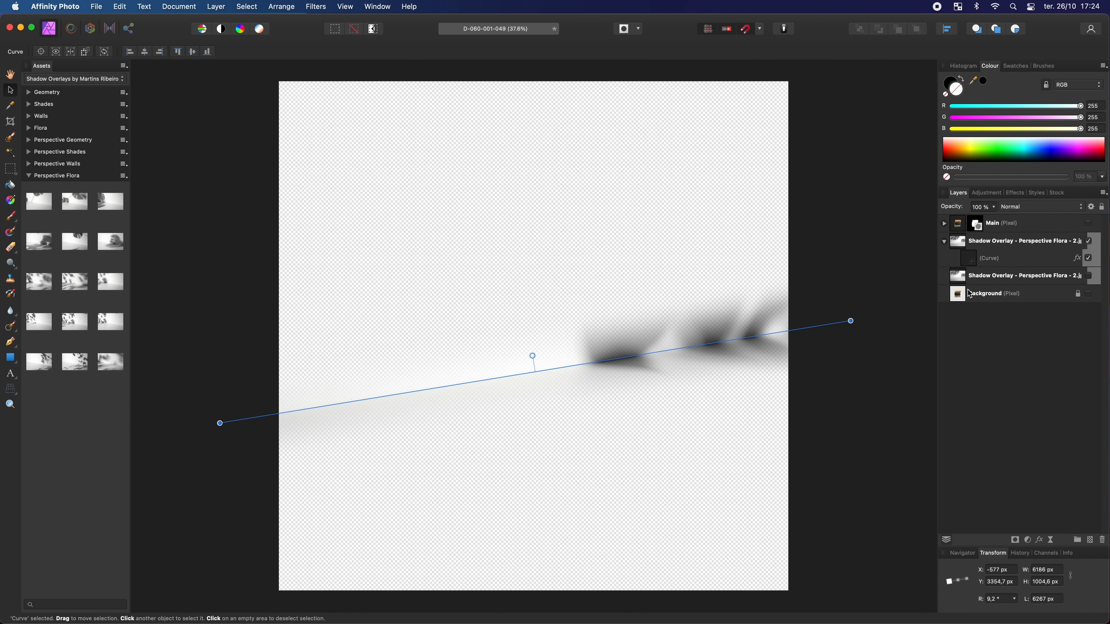
left_click(1089, 275)
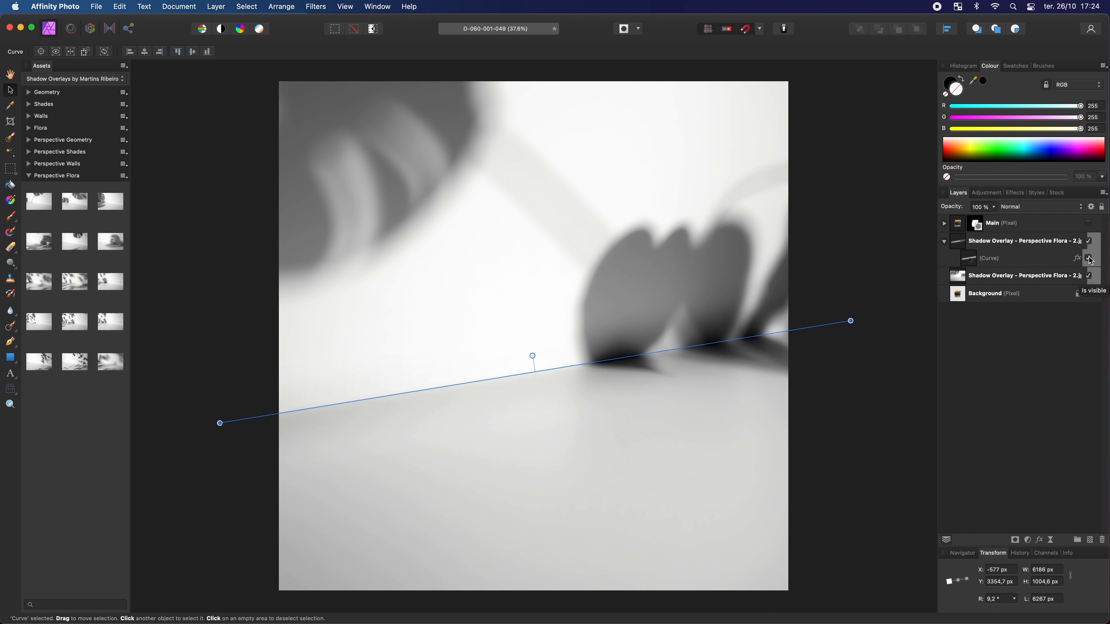
Compare the shadow along the wall edge with the masked upper overlay hidden and shown
left_click(1089, 241)
left_click(885, 362)
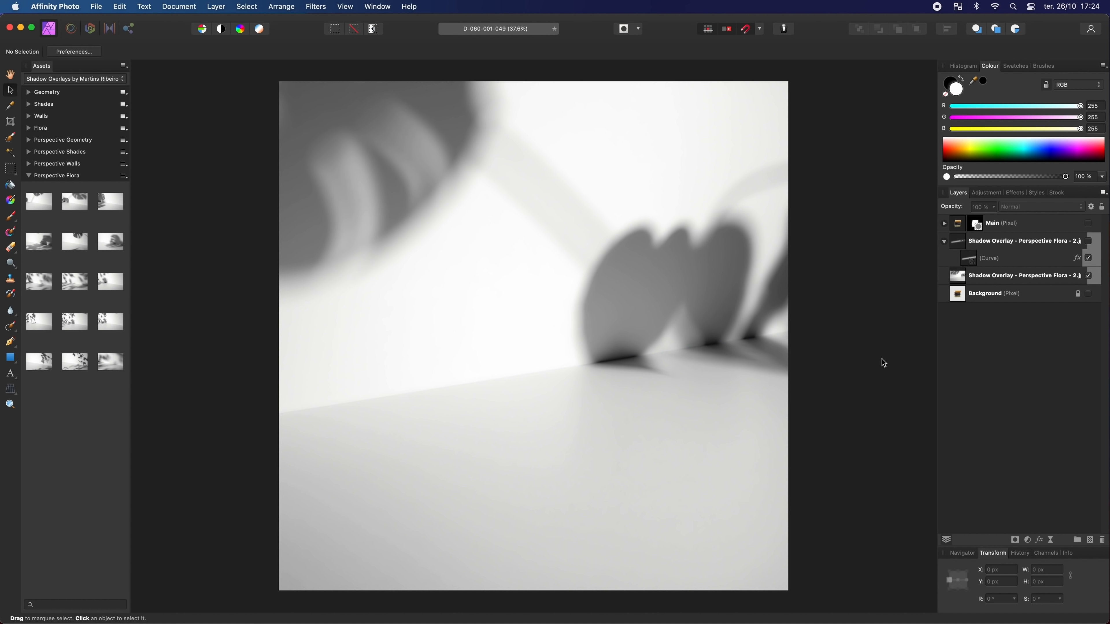
left_click(1089, 242)
left_click(1088, 242)
left_click(1089, 243)
Set the lower shadow overlay's opacity to 50% and show the Background layer
left_click(989, 275)
left_click(992, 208)
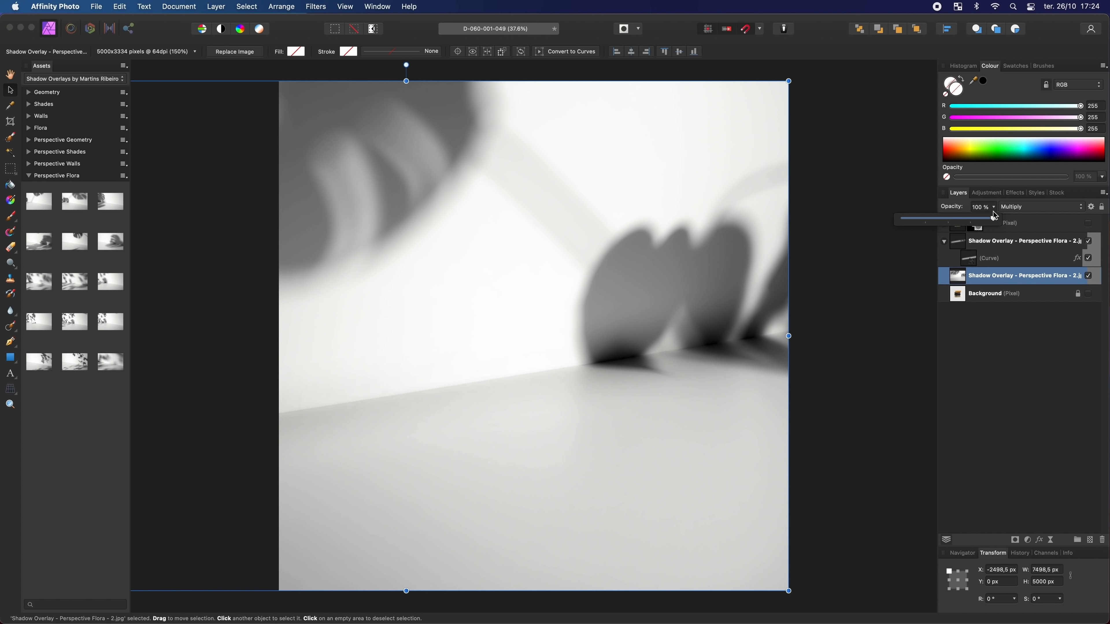
left_click_drag(988, 218, 951, 229)
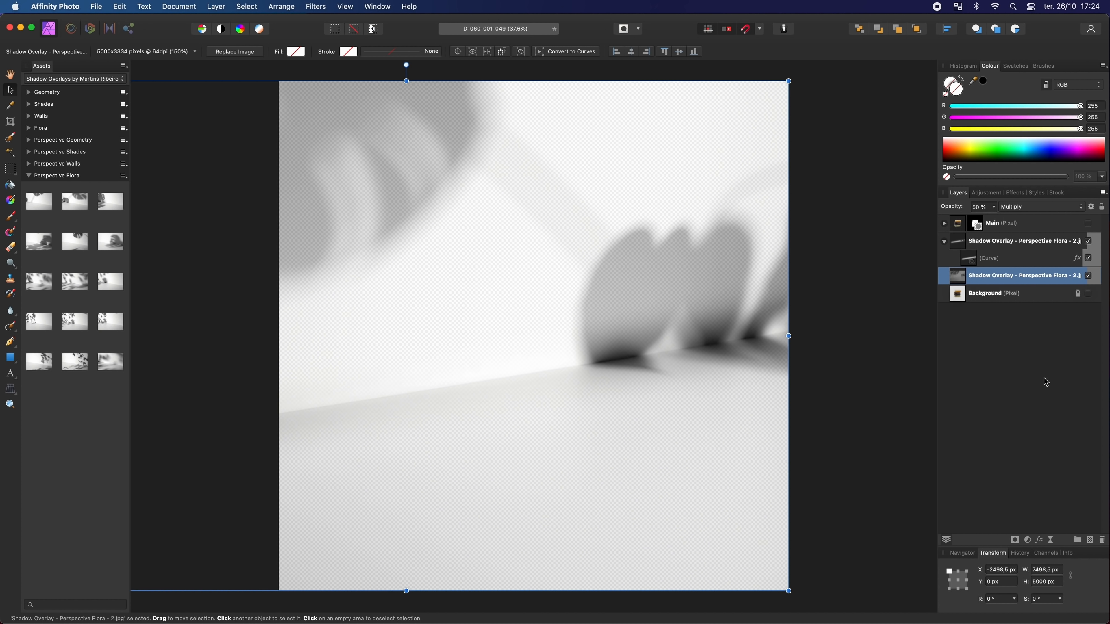
left_click(1089, 294)
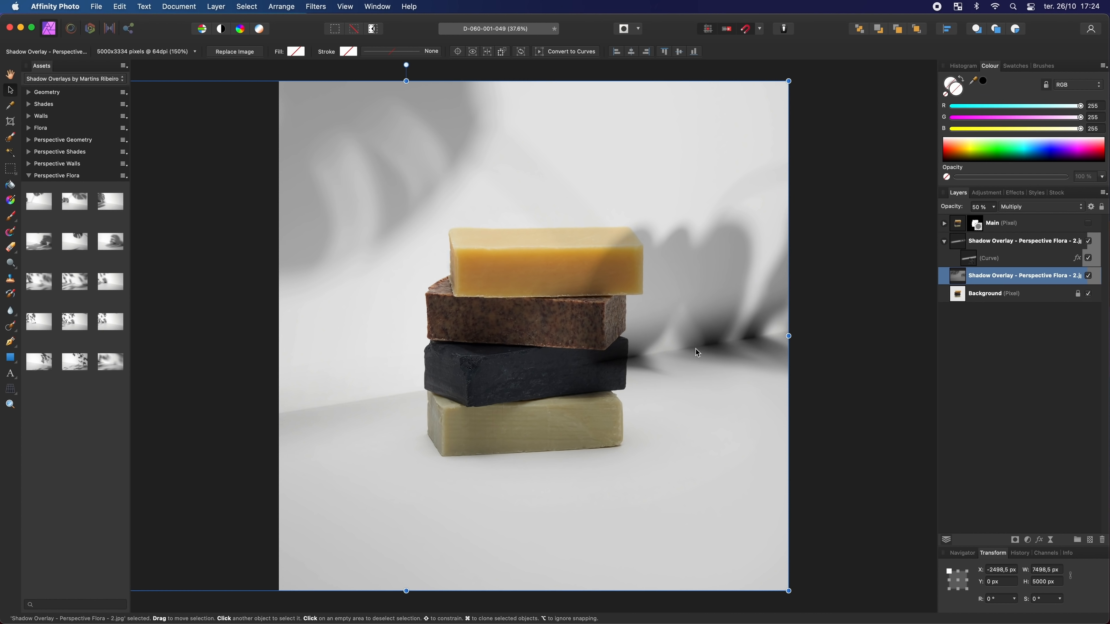
scroll(712, 333, "down", 1)
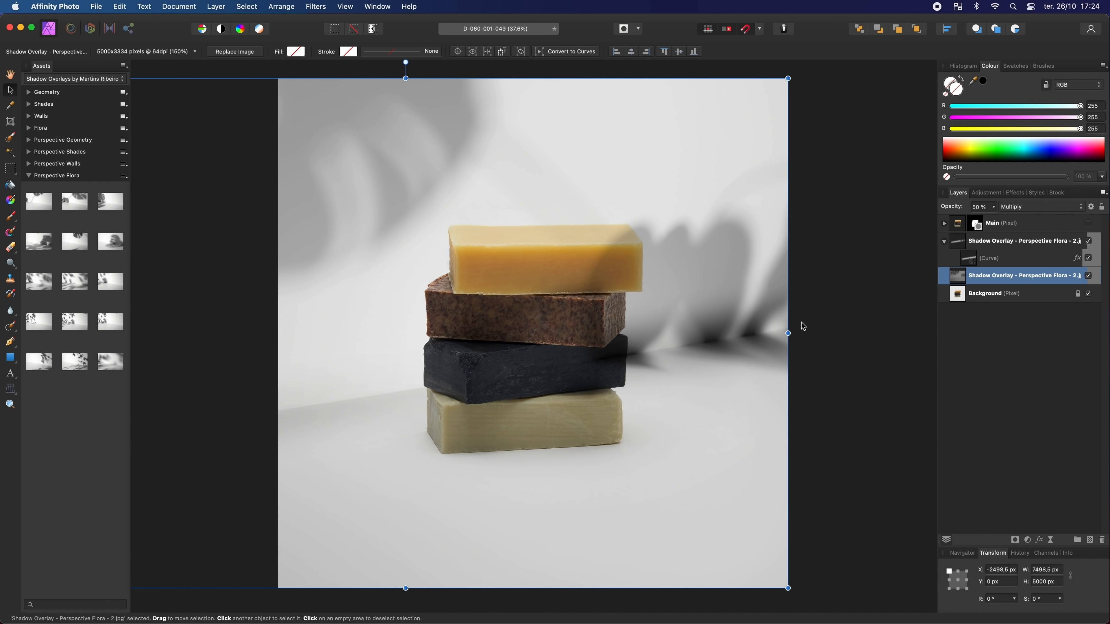
Set the masked upper shadow overlay's opacity to 60% and show the Main layer
left_click(1034, 240)
left_click(994, 208)
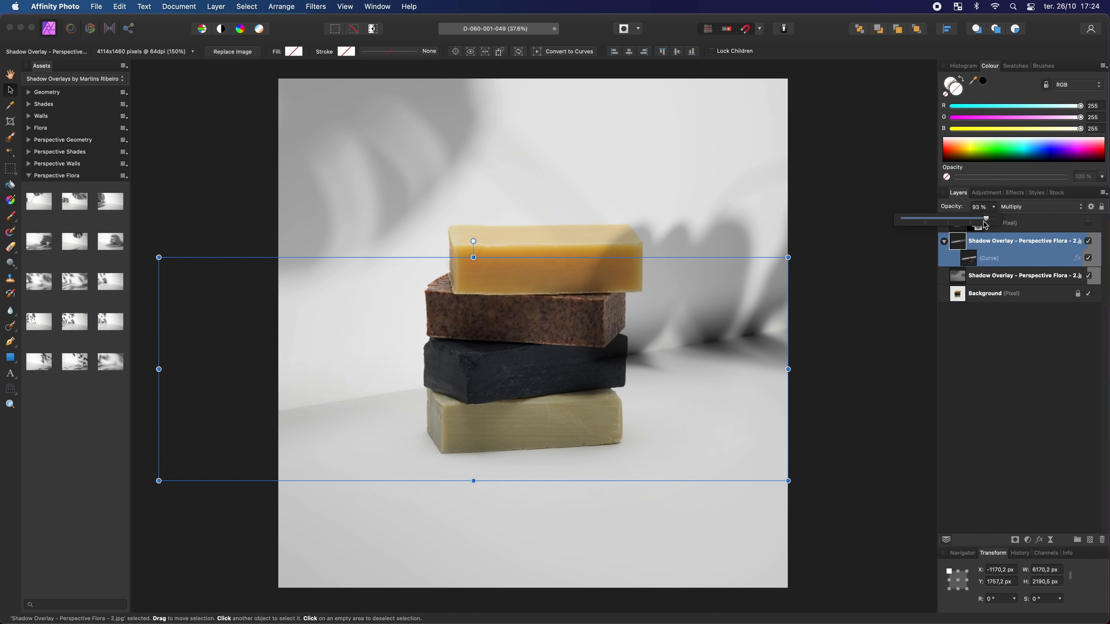
left_click_drag(989, 221, 959, 225)
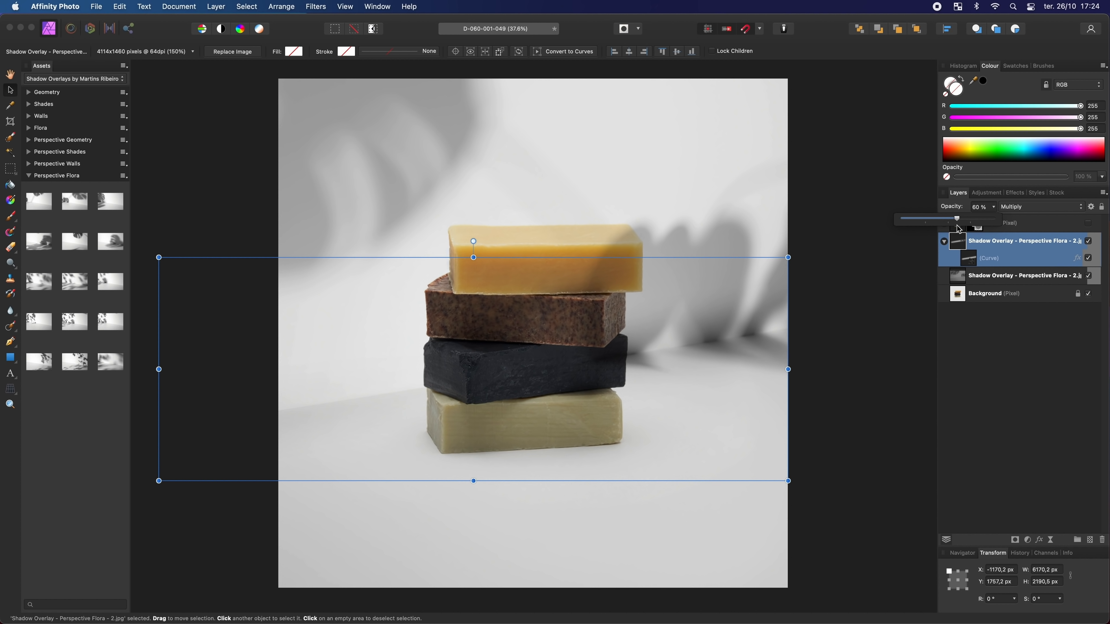
left_click(1010, 377)
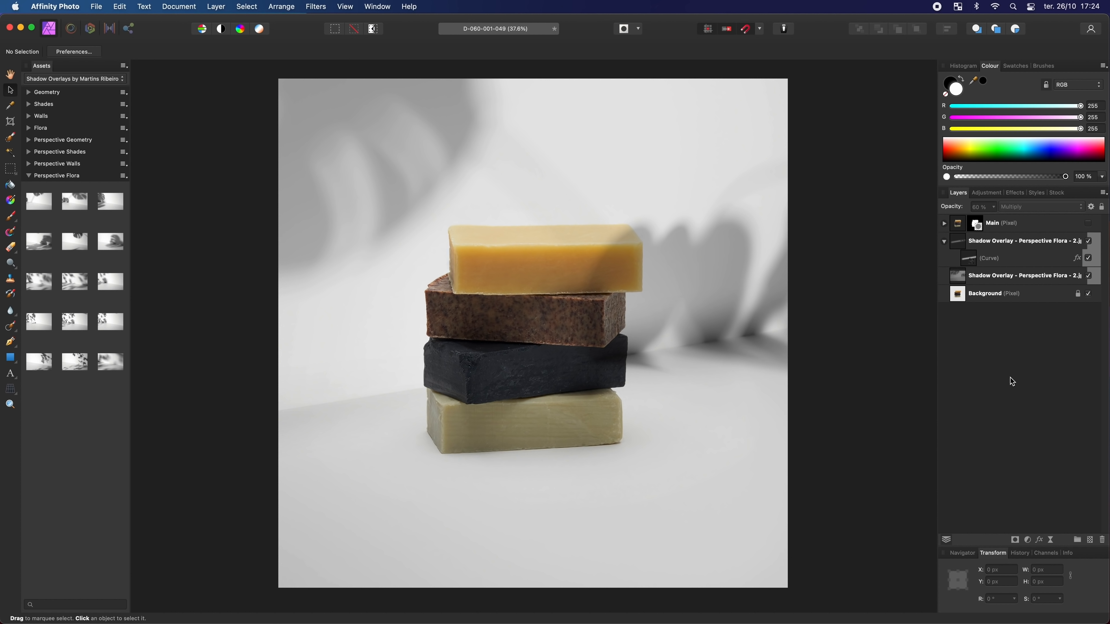
left_click(1087, 224)
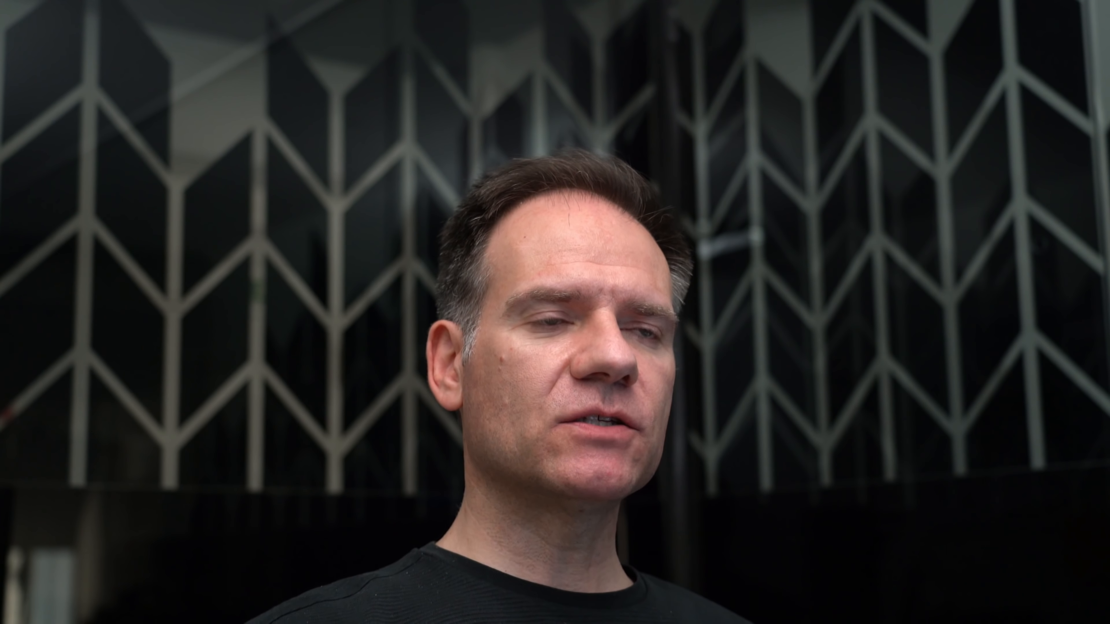
Add a new fill layer and place it directly beneath the Main layer
left_click(216, 7)
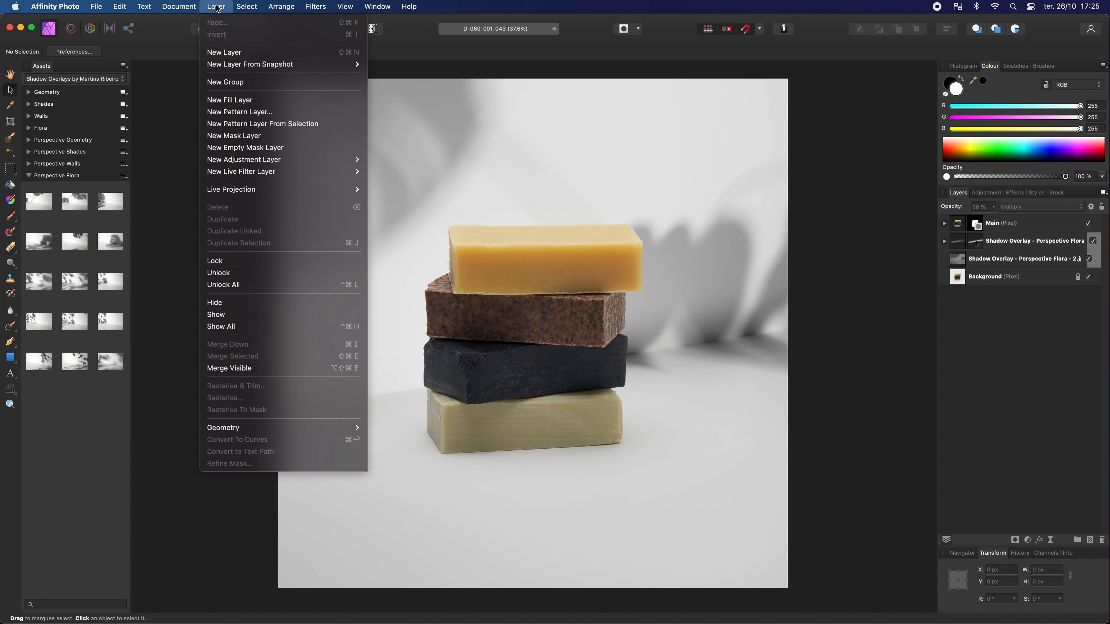
left_click(228, 100)
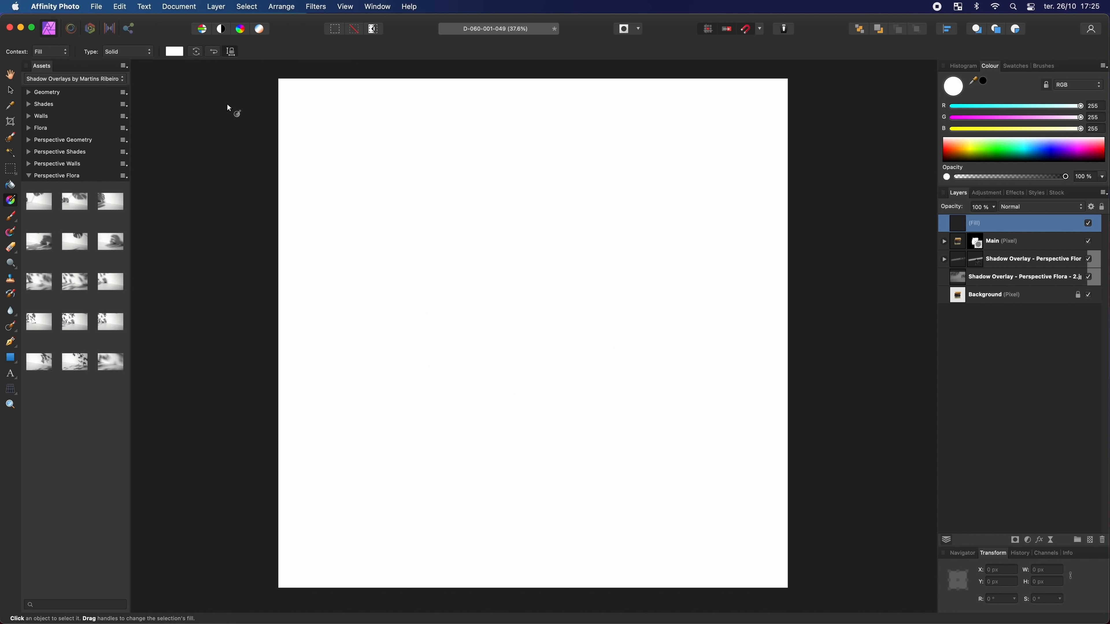
left_click_drag(1026, 221, 969, 238)
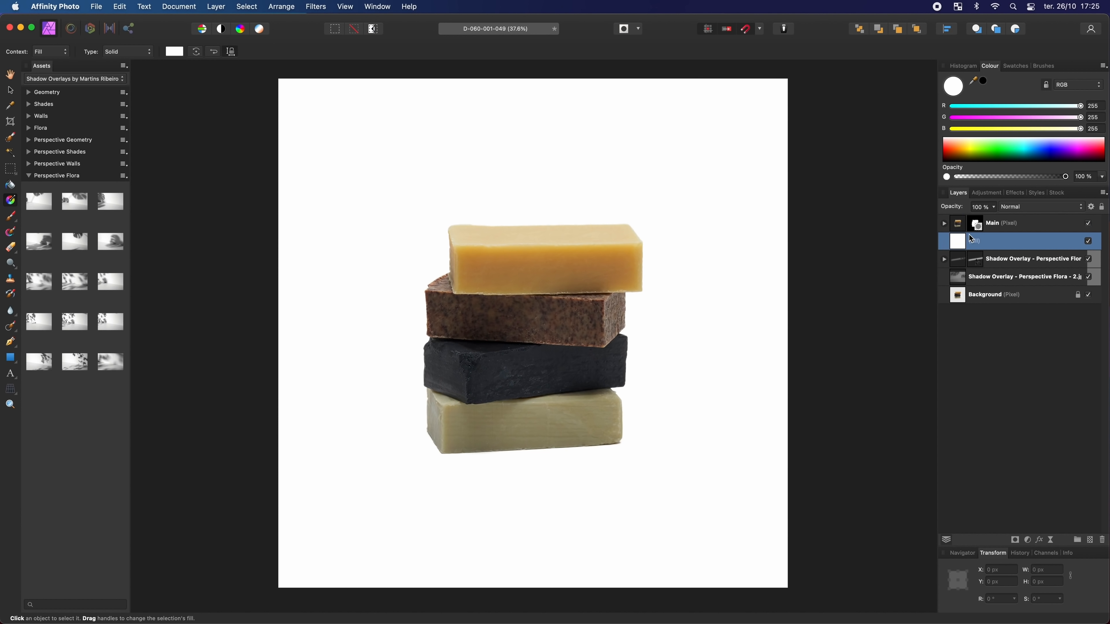
Sample the orange from the front of the top soap bar and apply it to the fill layer
left_click_drag(973, 80, 586, 265)
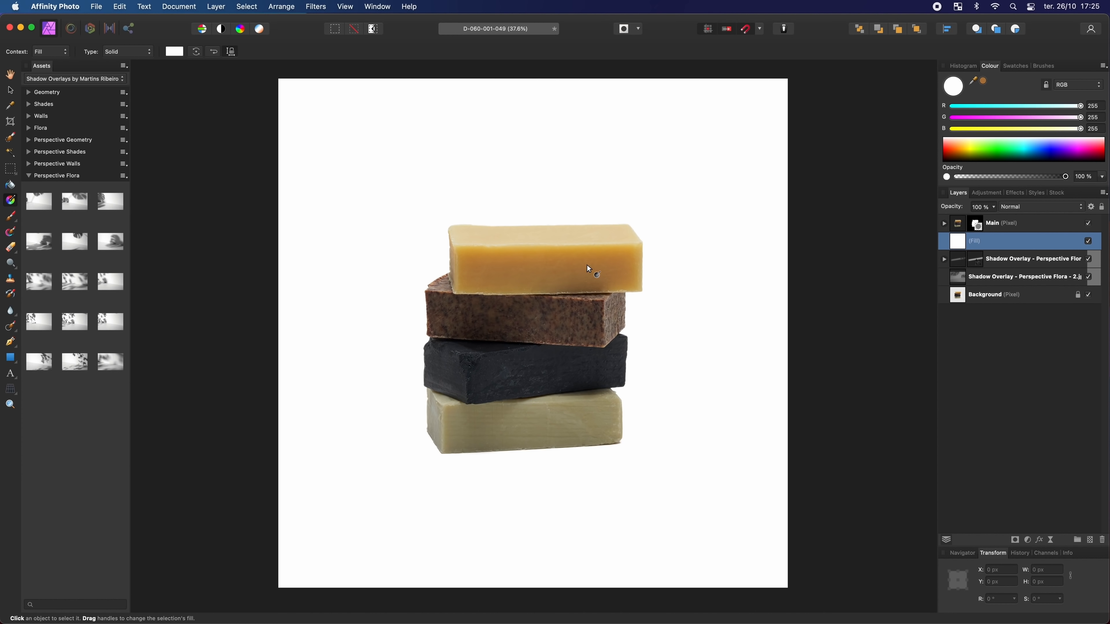
left_click(983, 81)
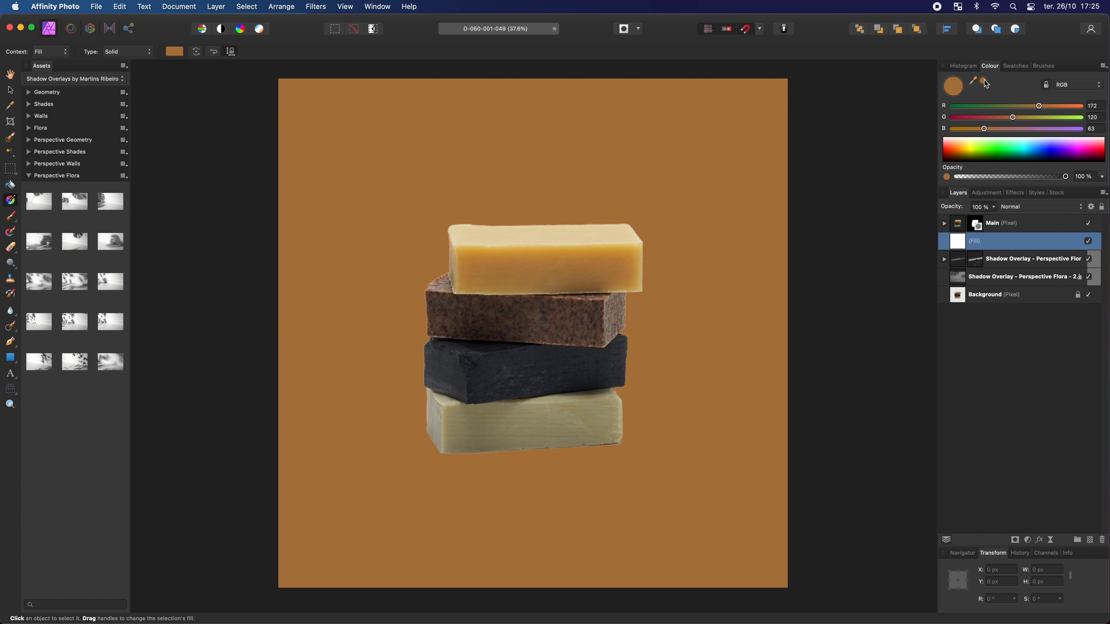
left_click(1023, 383)
Set the fill layer's blend mode to Colour
left_click(1004, 240)
left_click(1025, 207)
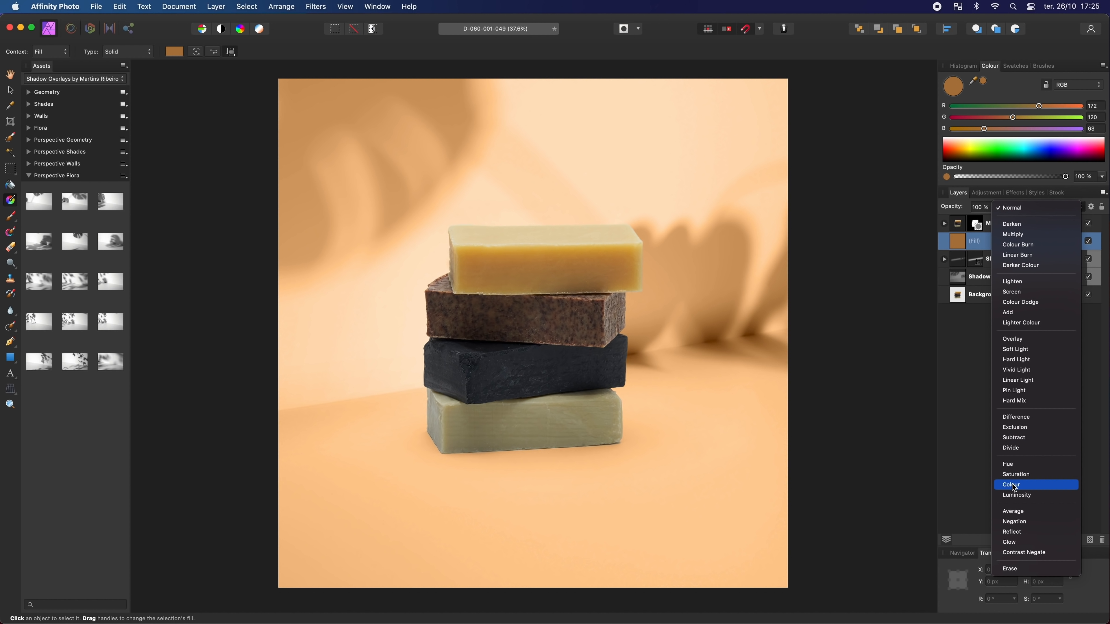
left_click(1013, 485)
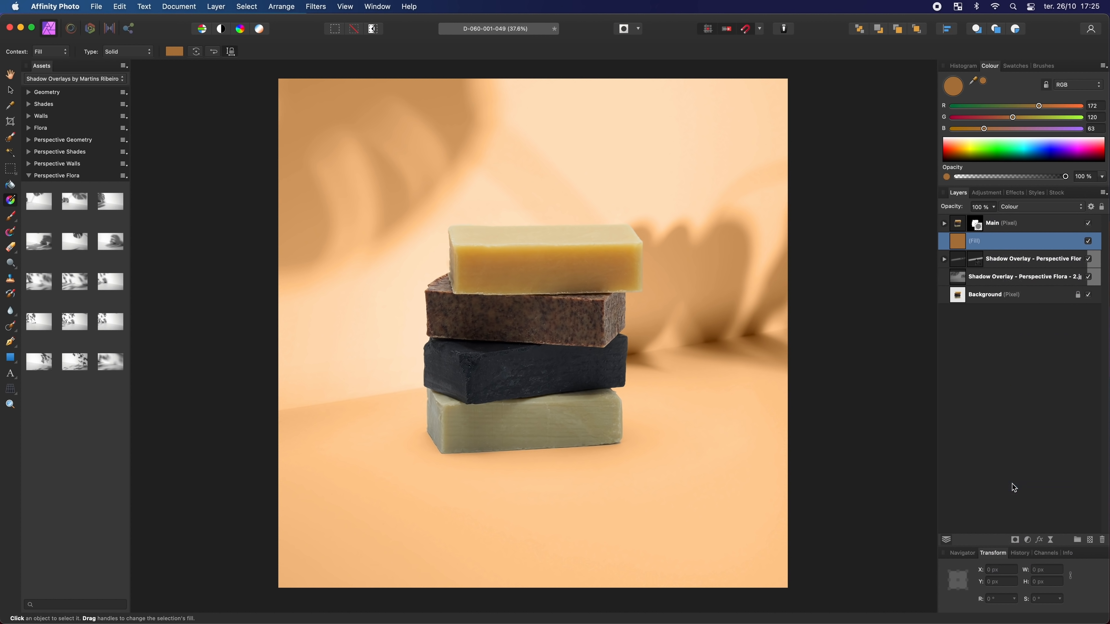
left_click(1008, 375)
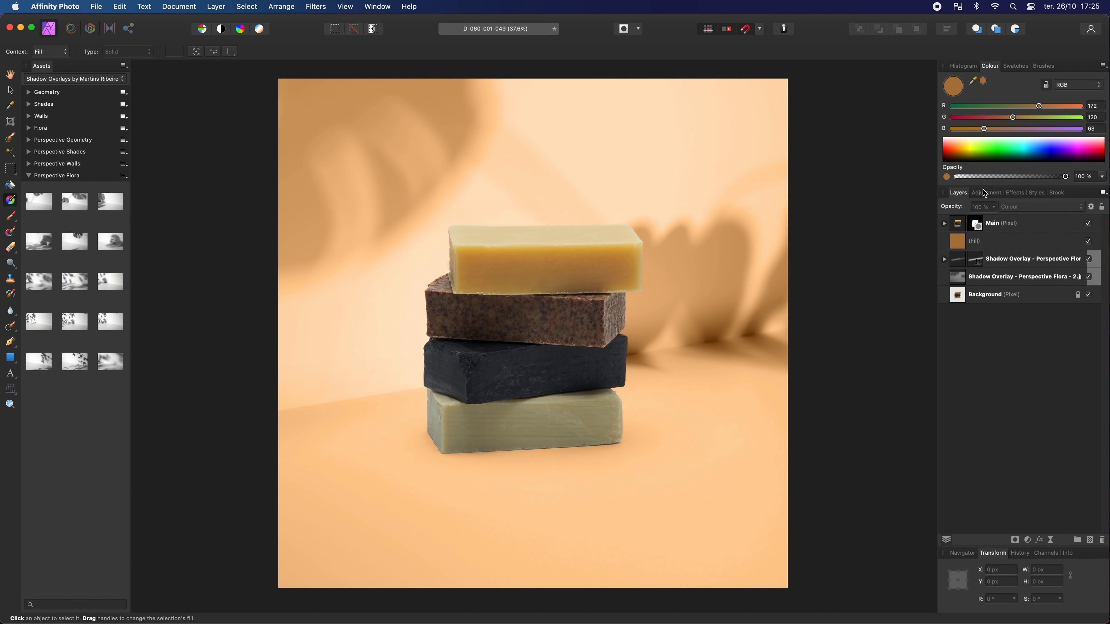
Try the fill layer at 55% opacity and restore it to 100%
left_click(959, 246)
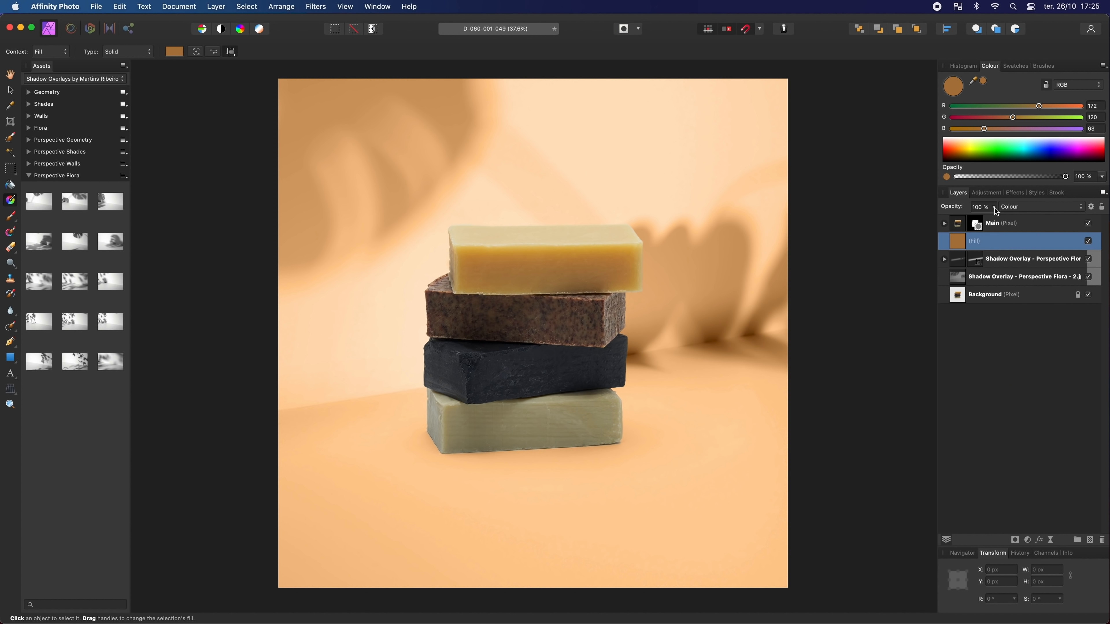
left_click_drag(997, 212, 954, 226)
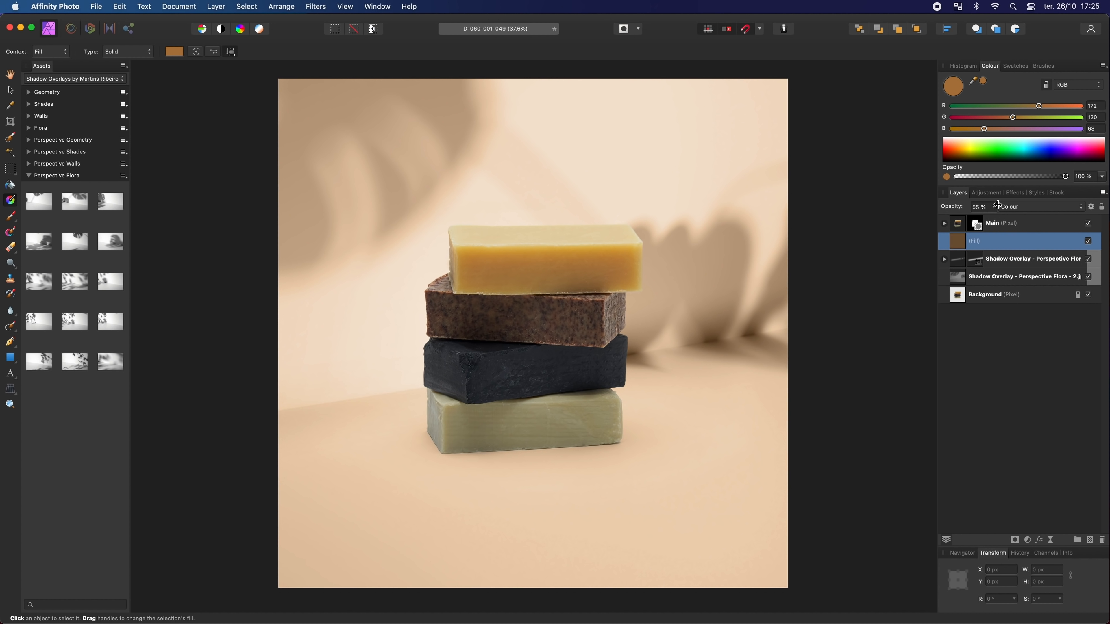
key("0")
left_click(1034, 362)
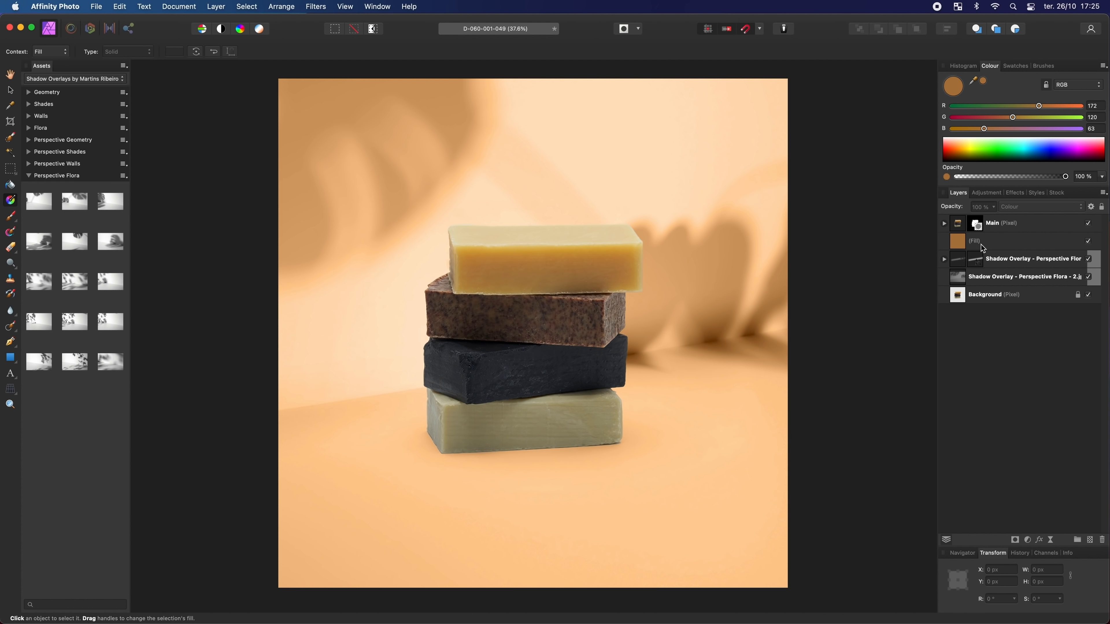
In the fill layer's blend ranges, lower the highlight end of the underlying composition range to 24% output
left_click(959, 243)
left_click(1092, 207)
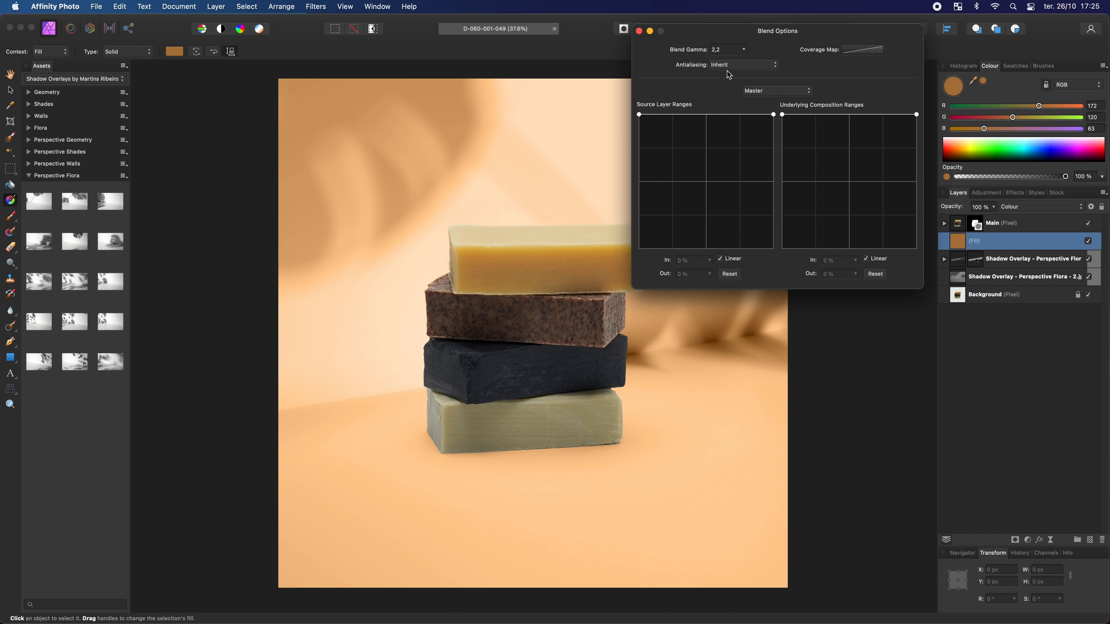
left_click(774, 115)
left_click_drag(917, 115, 926, 219)
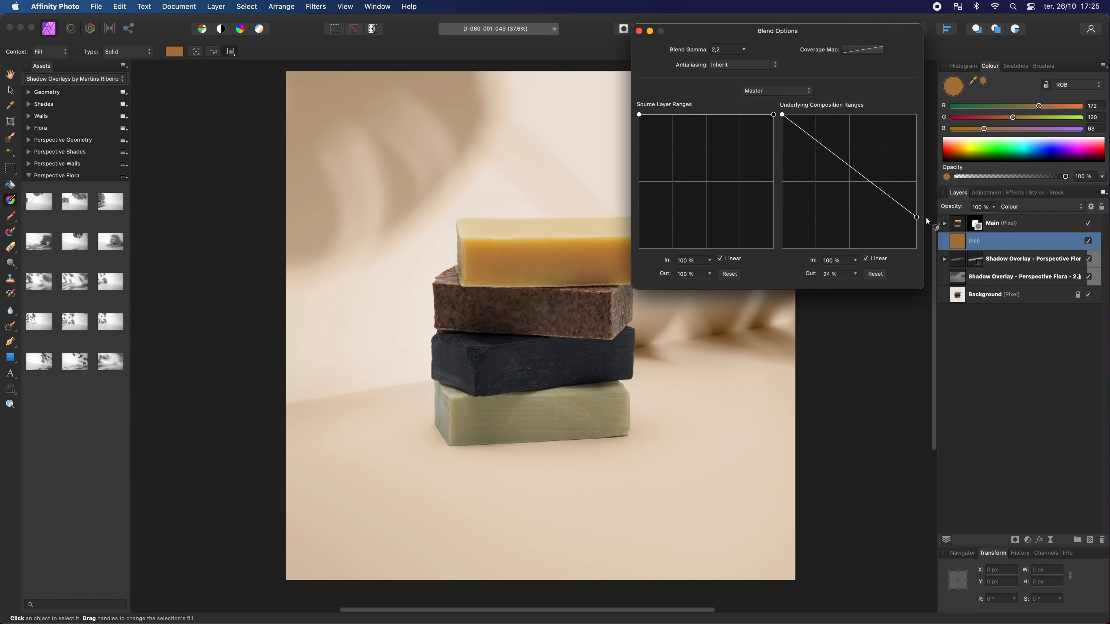
Shift the underlying composition range's shadow node inward at full output and lower its highlight node almost to zero
left_click(782, 115)
left_click_drag(782, 116, 811, 115)
left_click(917, 219)
left_click_drag(919, 226, 919, 245)
left_click(639, 31)
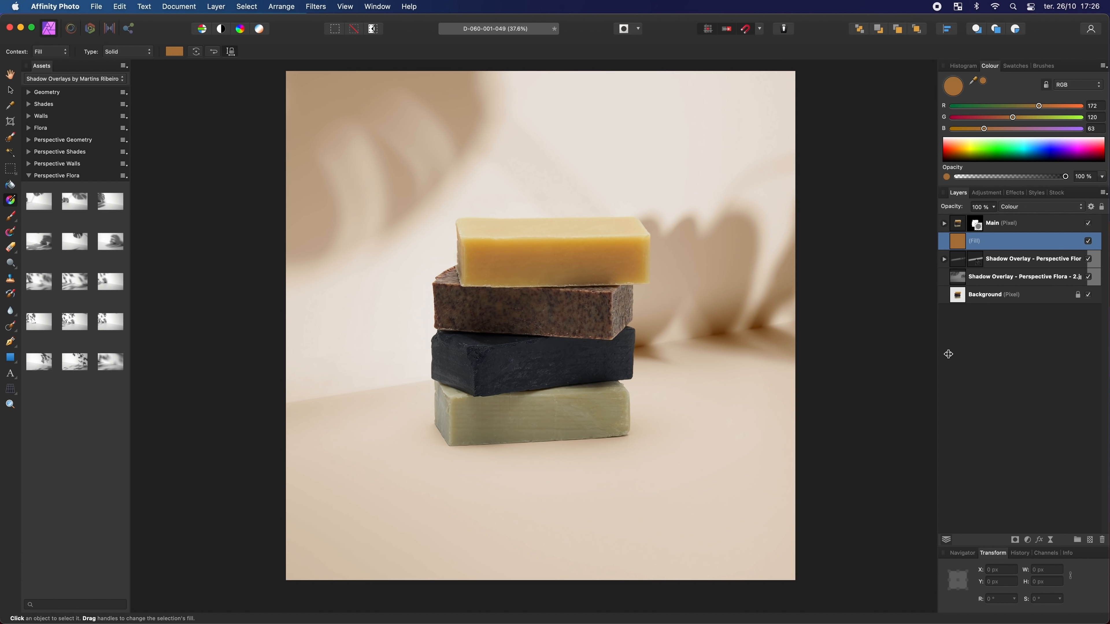
left_click(1034, 362)
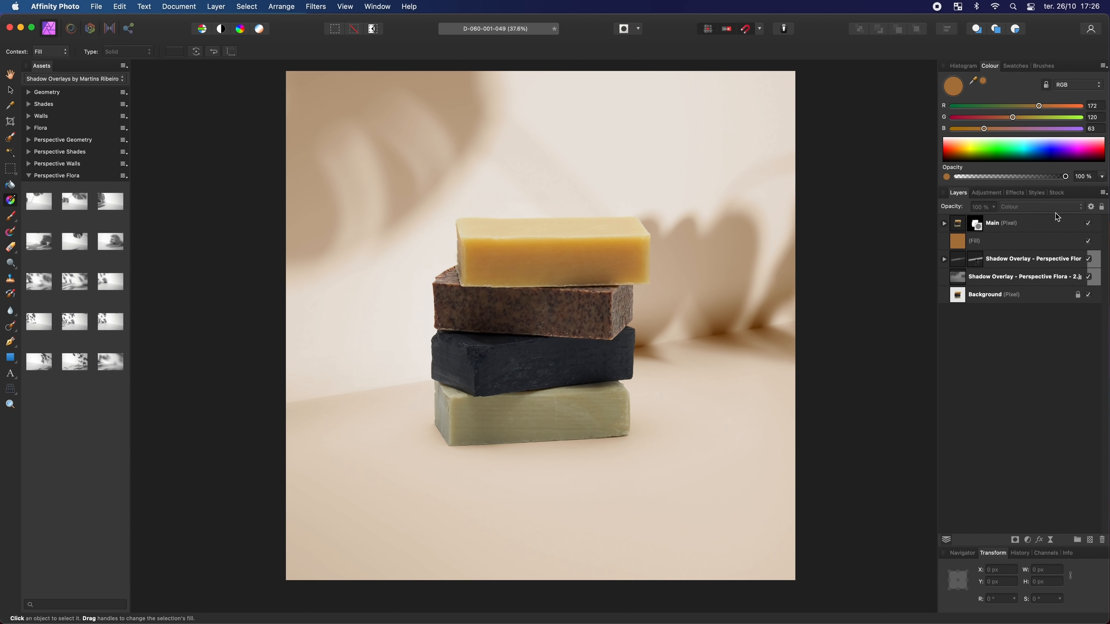
Hide the coloured fill layer
left_click(1025, 244)
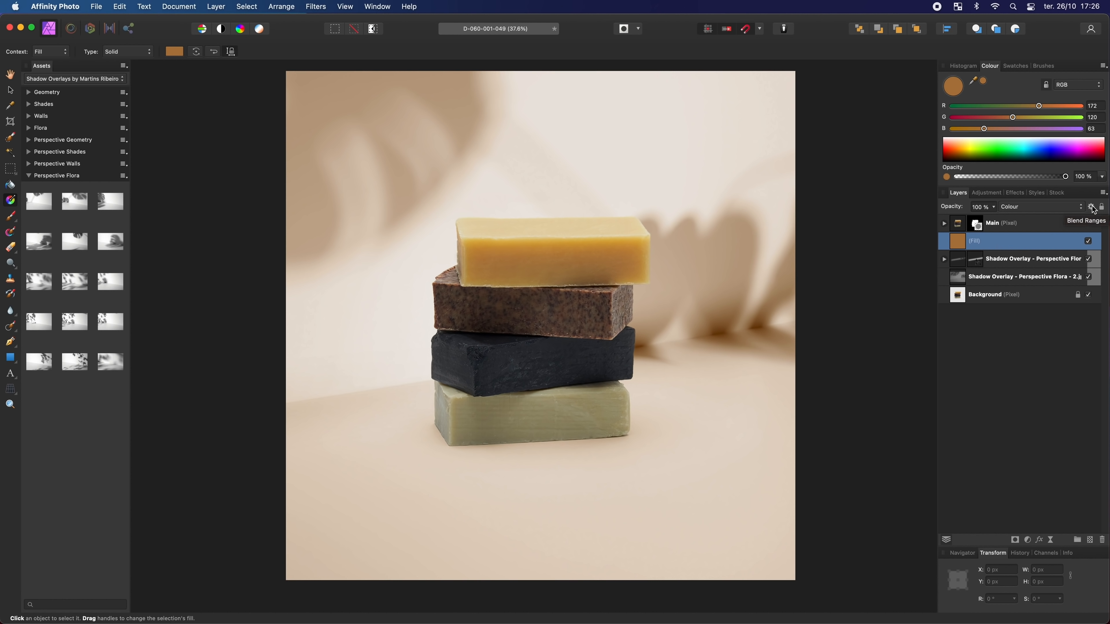
left_click(1090, 240)
left_click(1061, 369)
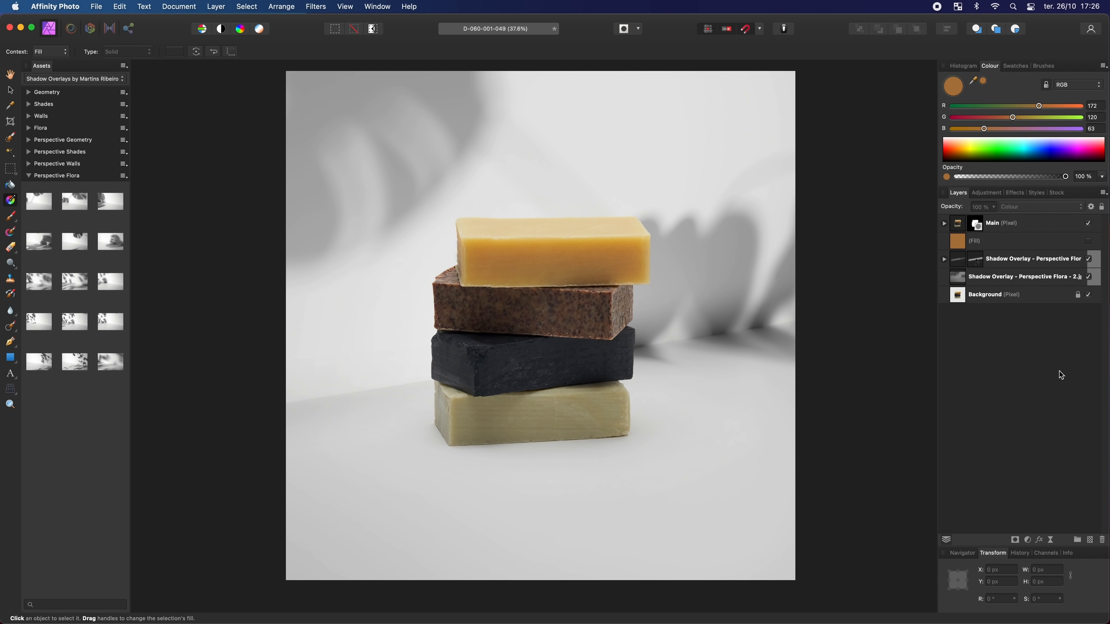
Add a Lens Filter adjustment and place it directly beneath the Main layer
left_click(1028, 539)
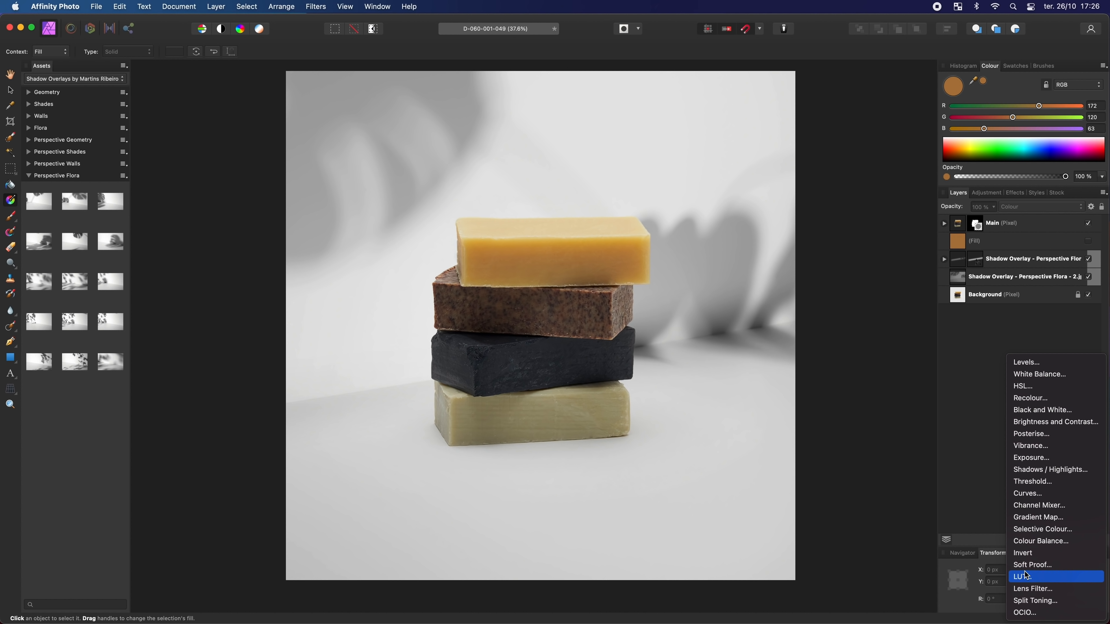
left_click(1041, 589)
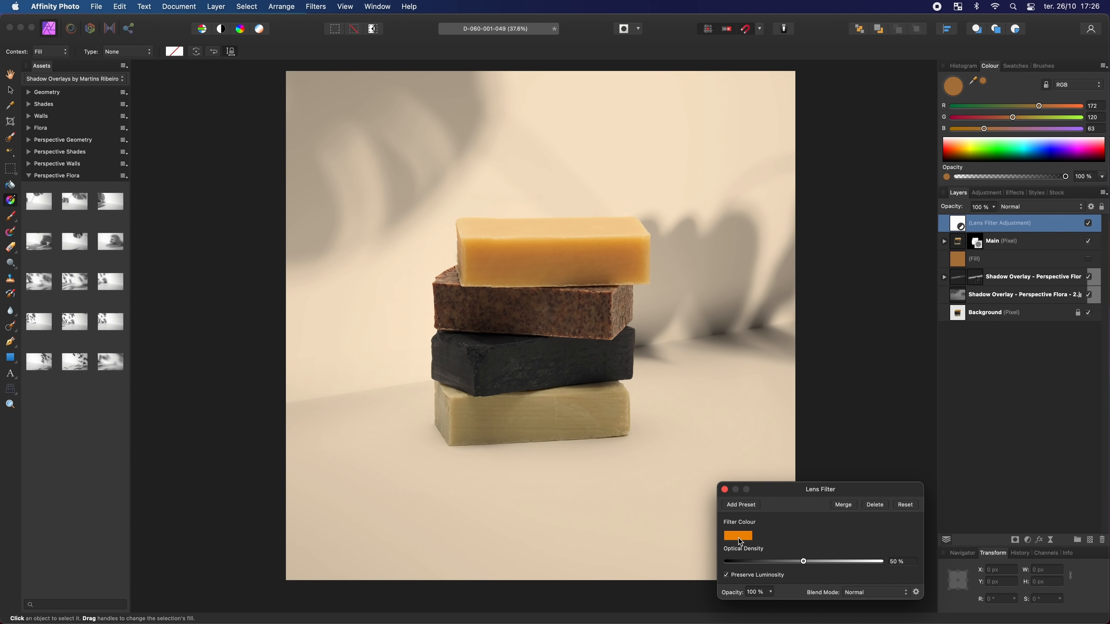
left_click_drag(952, 224, 947, 248)
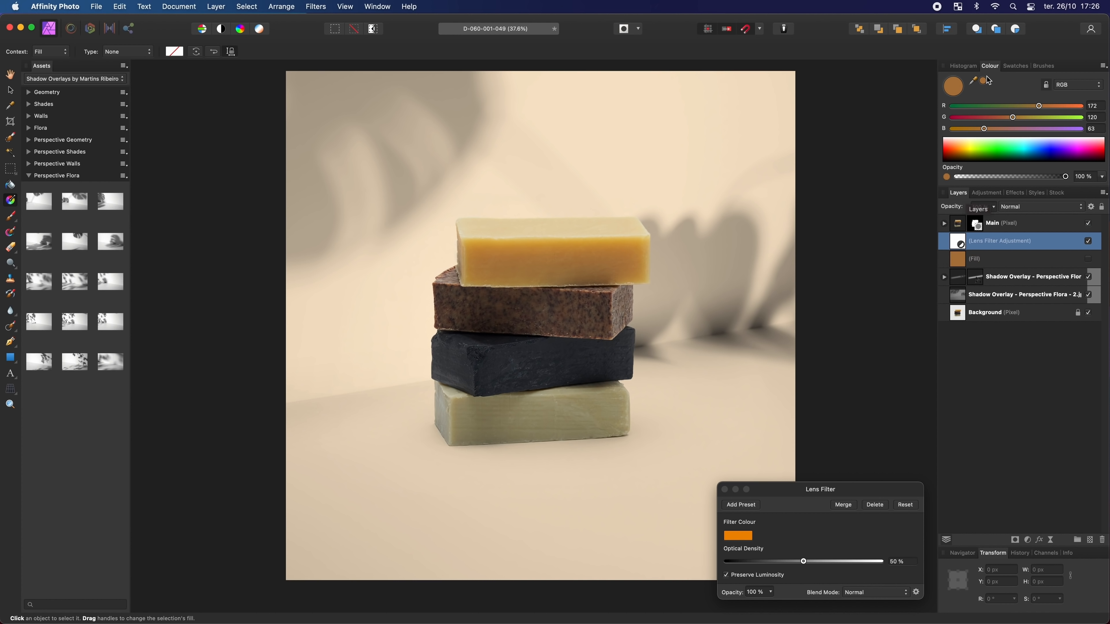
Set the lens filter colour to the orange sampled from the front of the top soap bar
left_click(739, 536)
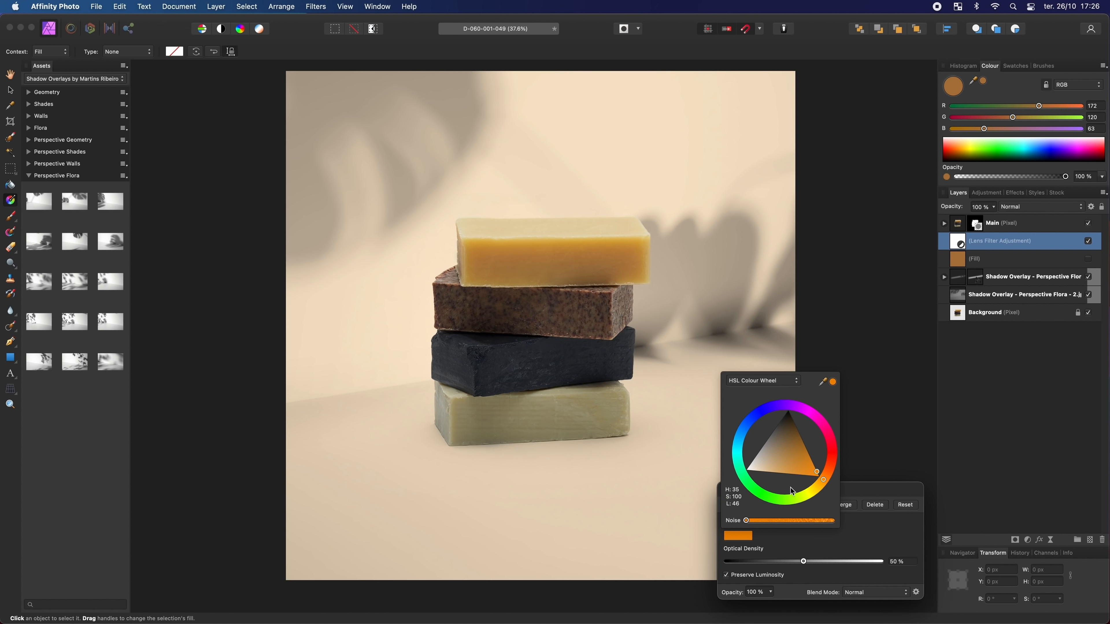
left_click_drag(824, 383, 595, 254)
left_click(833, 383)
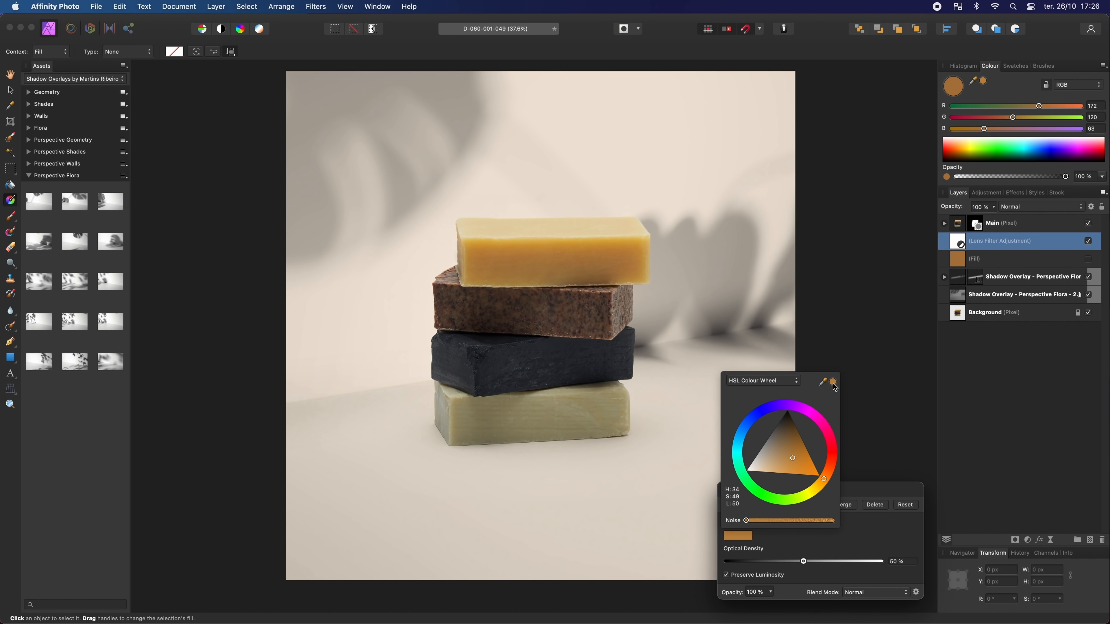
Raise the lens filter's optical density to 100 %
left_click(844, 544)
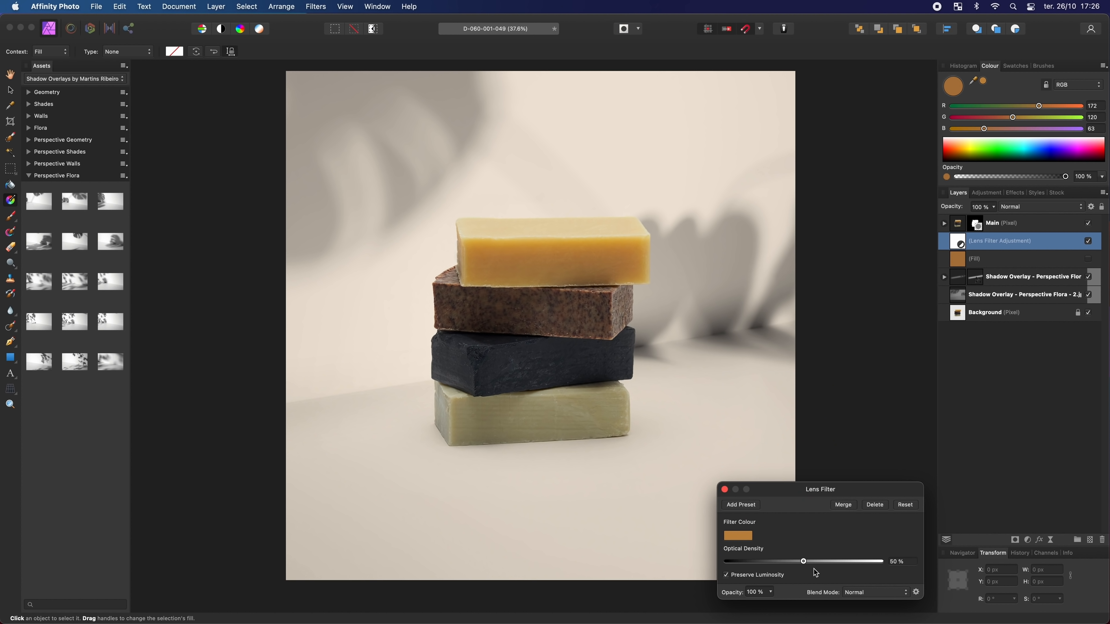
left_click_drag(808, 564, 882, 566)
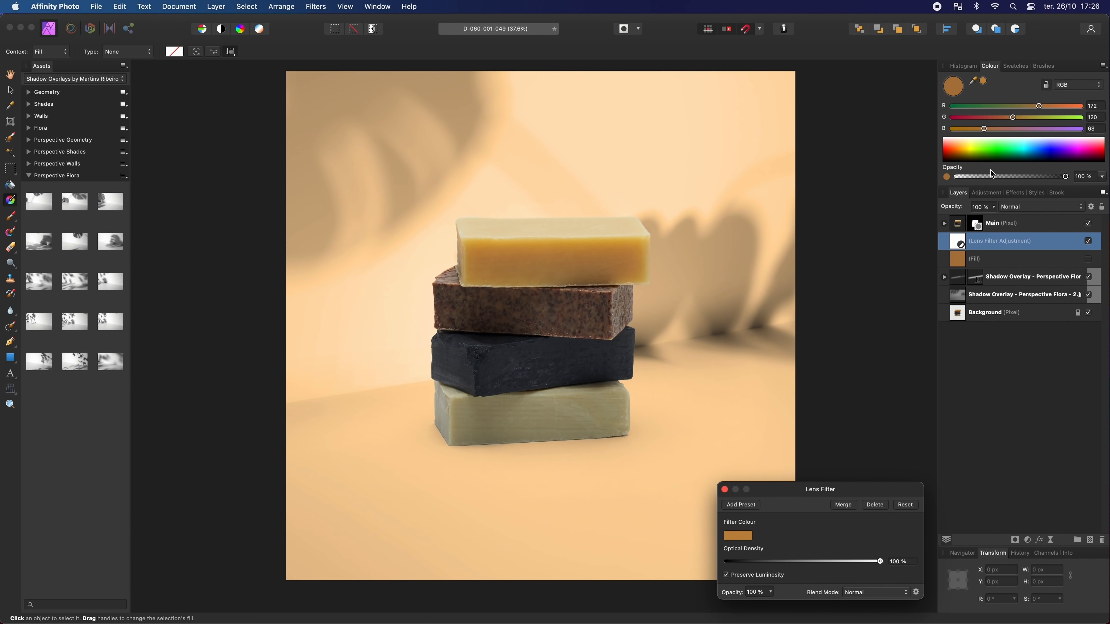
In the lens filter's underlying composition range, lower the highlight node close to zero and move the full-output shadow node in to 37 %
left_click(1092, 207)
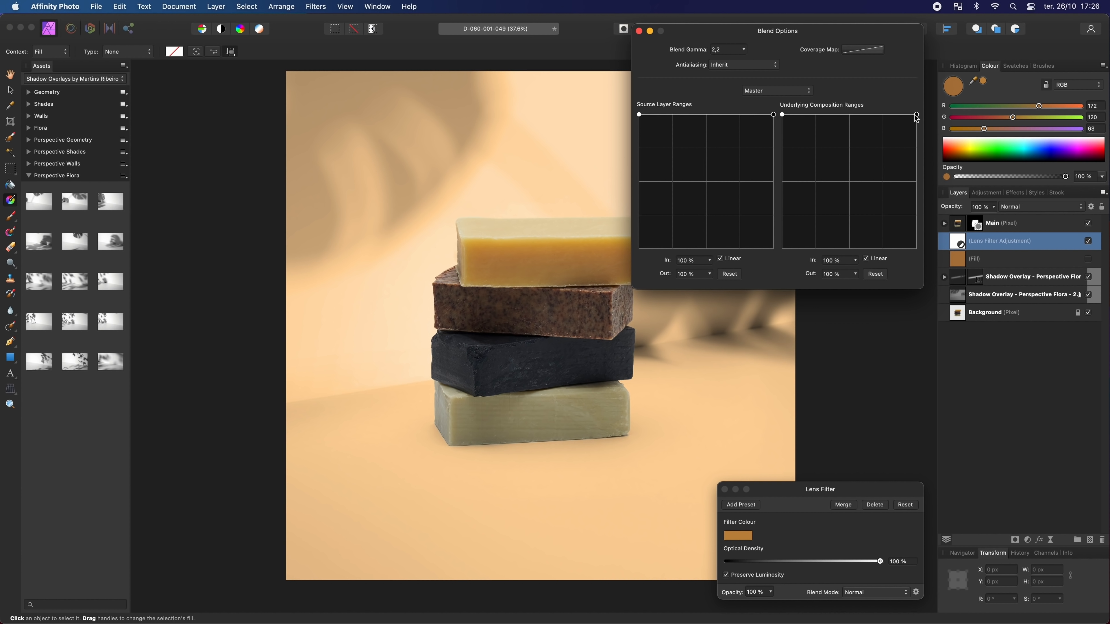
left_click_drag(917, 115, 934, 236)
left_click_drag(786, 119, 832, 116)
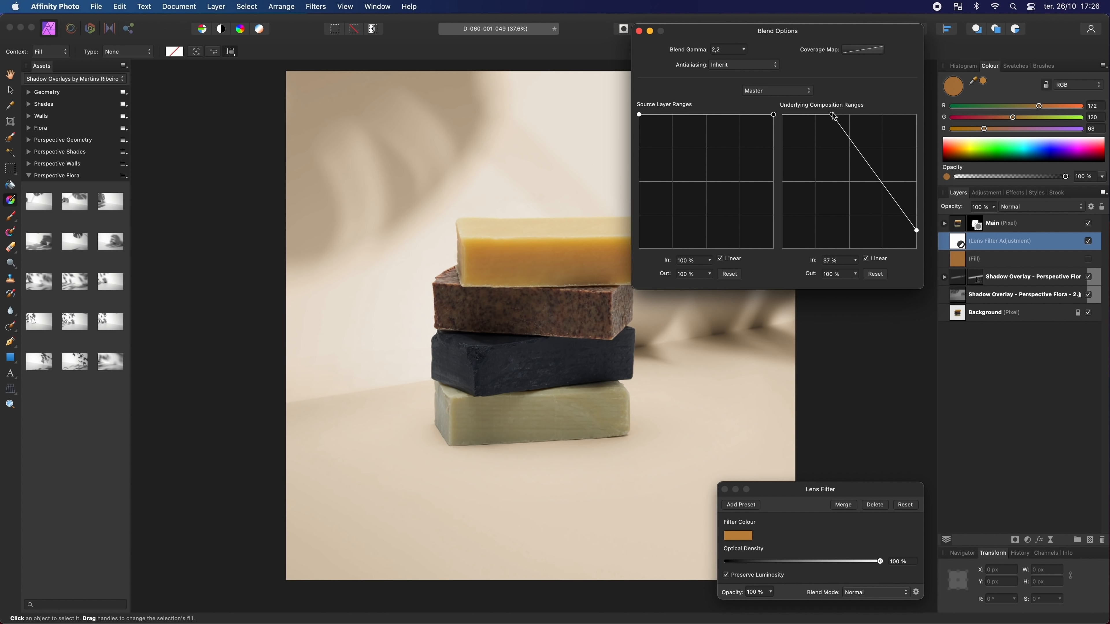
left_click(638, 30)
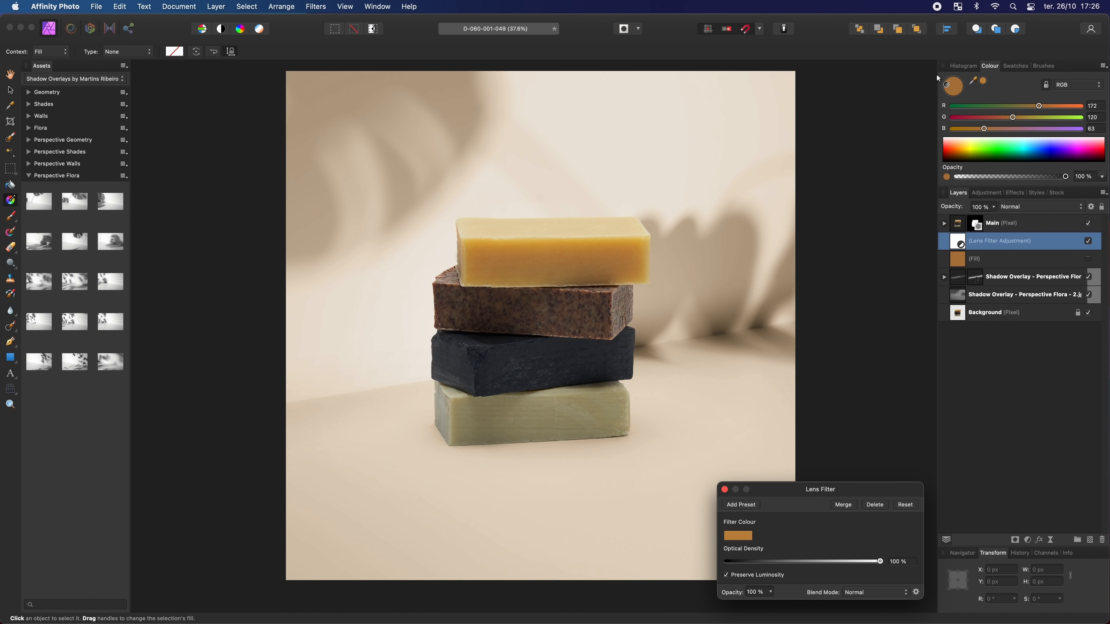
left_click(1017, 422)
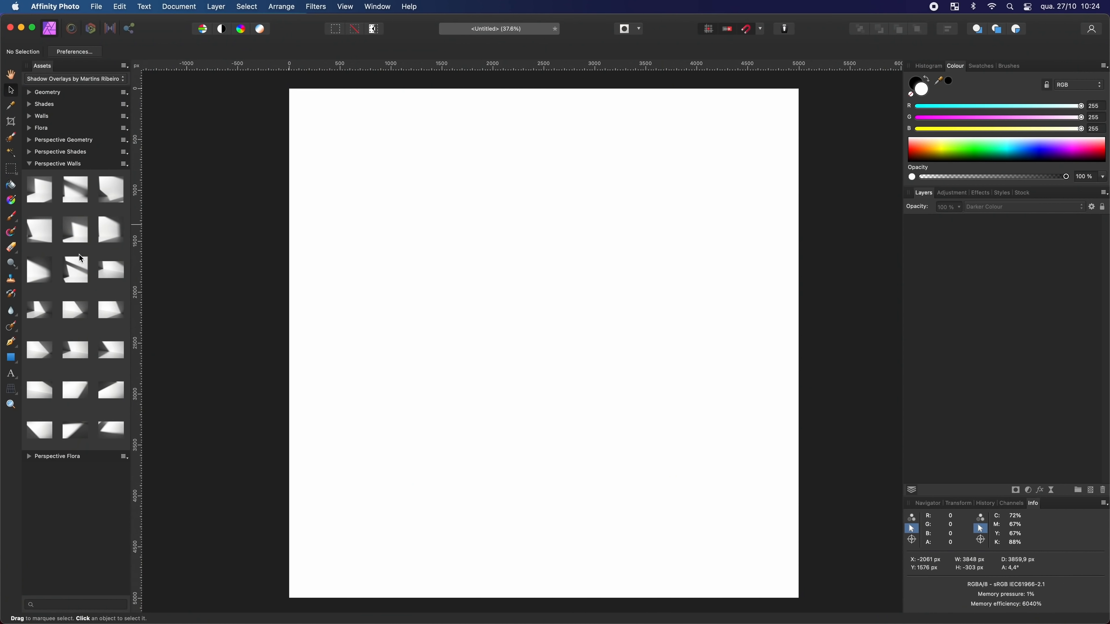
Place the Perspective Walls 12 overlay on the blank canvas and add the Perspective Walls 15 overlay on top of it
left_click_drag(114, 309, 544, 318)
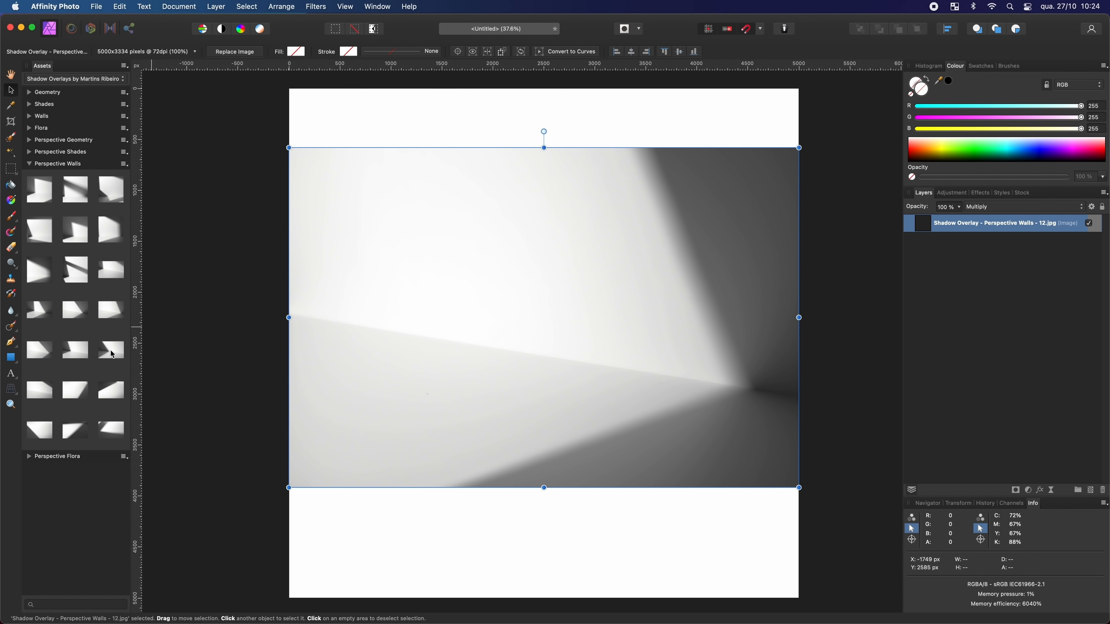
left_click_drag(99, 350, 544, 319)
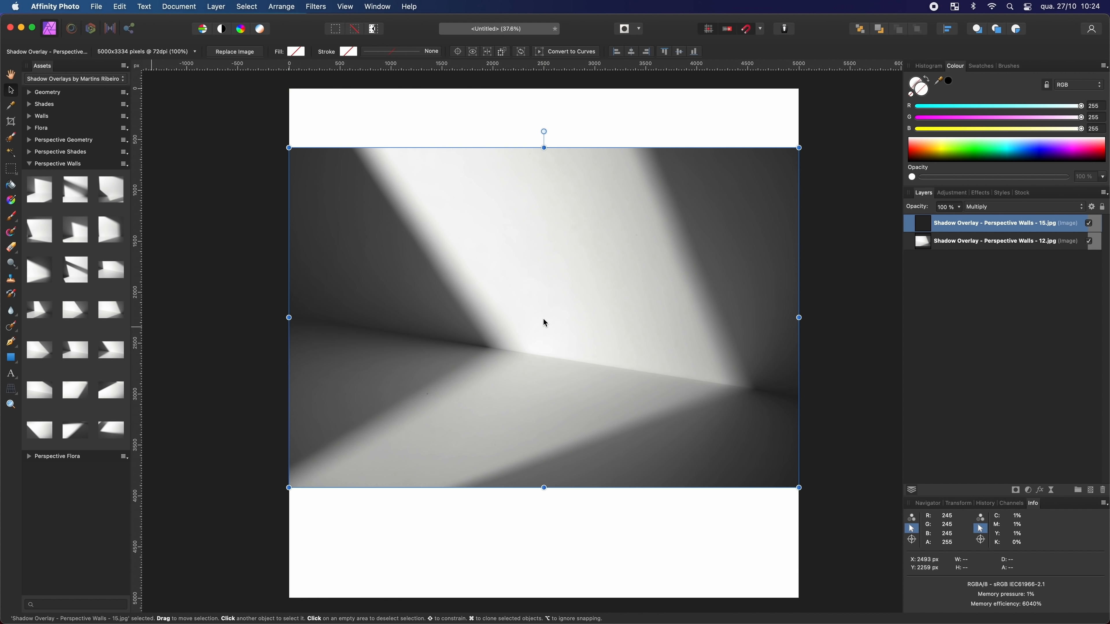
Set the Perspective Walls 12 layer to Normal blend mode and the Perspective Walls 15 layer to Darker Colour
left_click(997, 243)
left_click(995, 207)
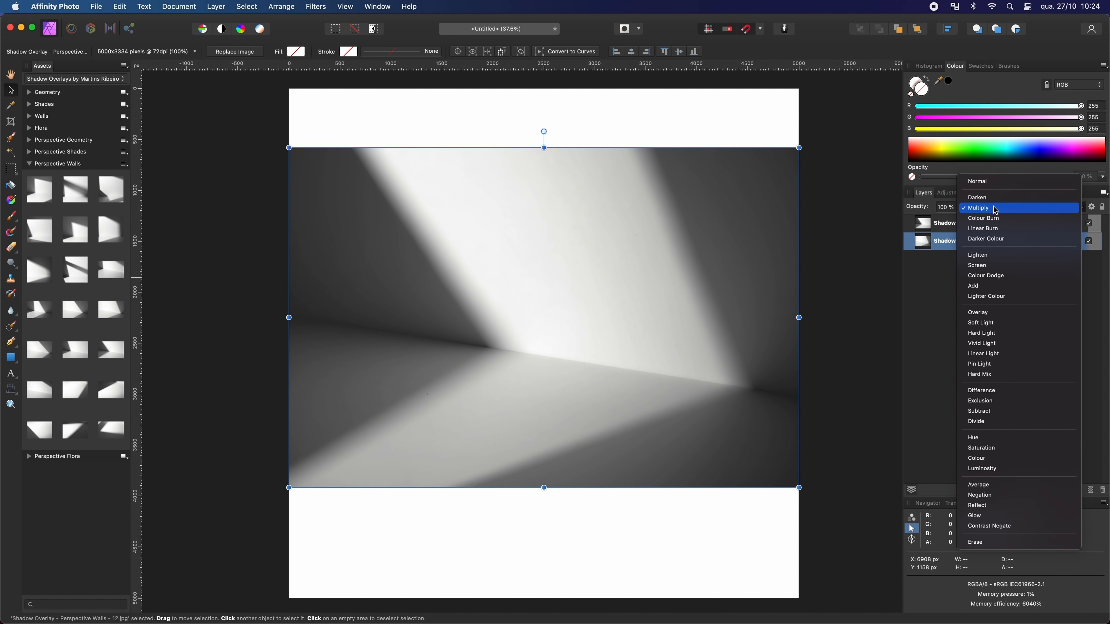
left_click(995, 183)
left_click(997, 224)
left_click(995, 207)
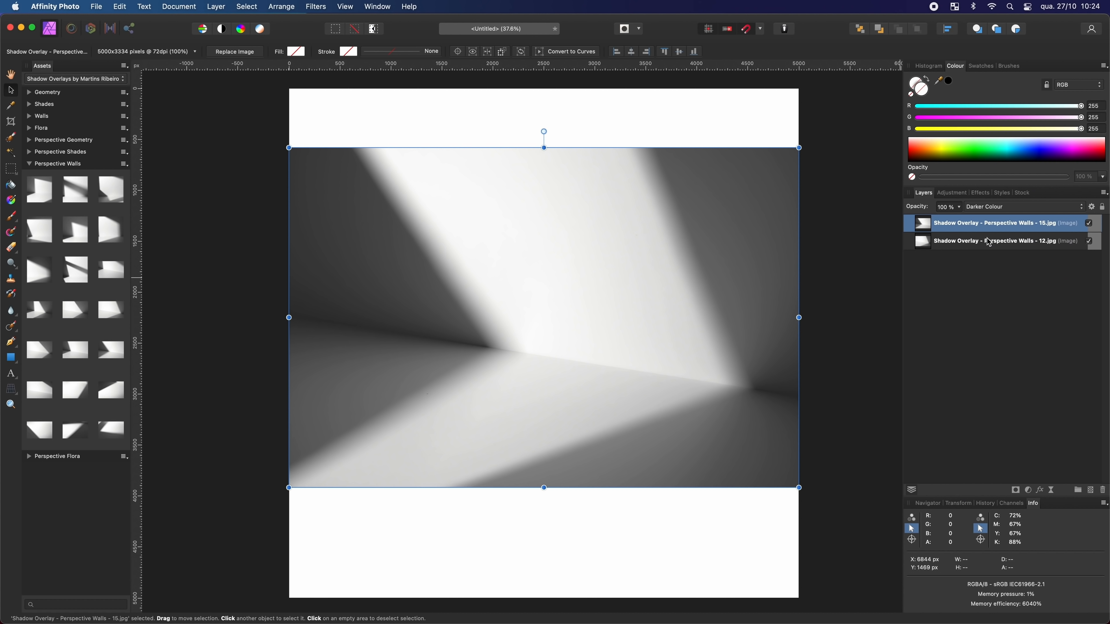
left_click(989, 269)
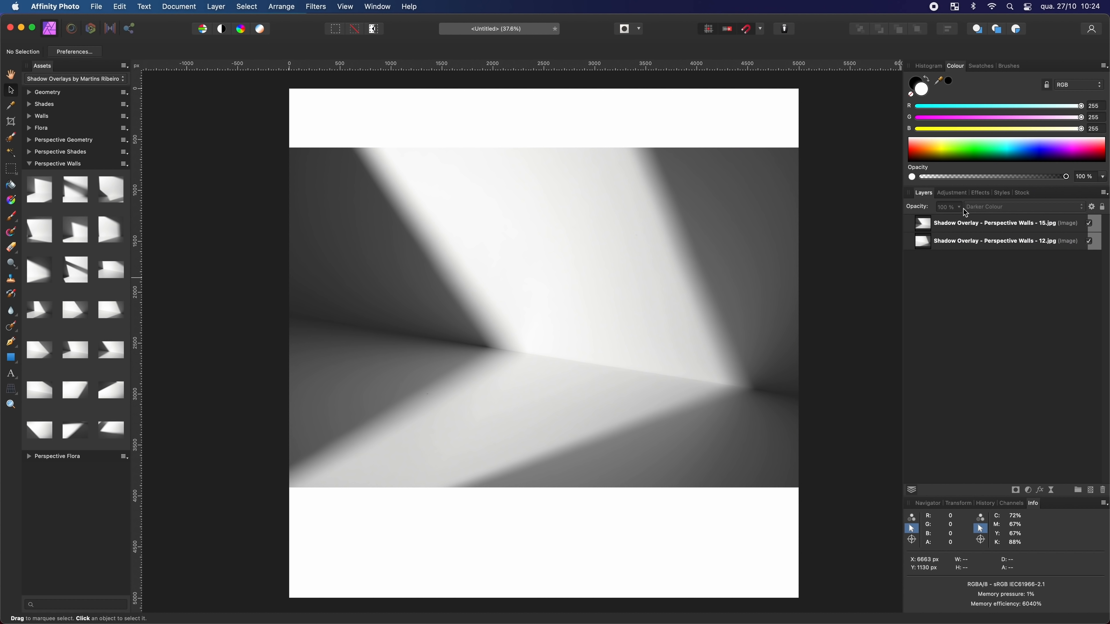
Group the Perspective Walls 12 and Perspective Walls 15 overlays together
left_click(977, 243)
left_click(983, 226, "shift")
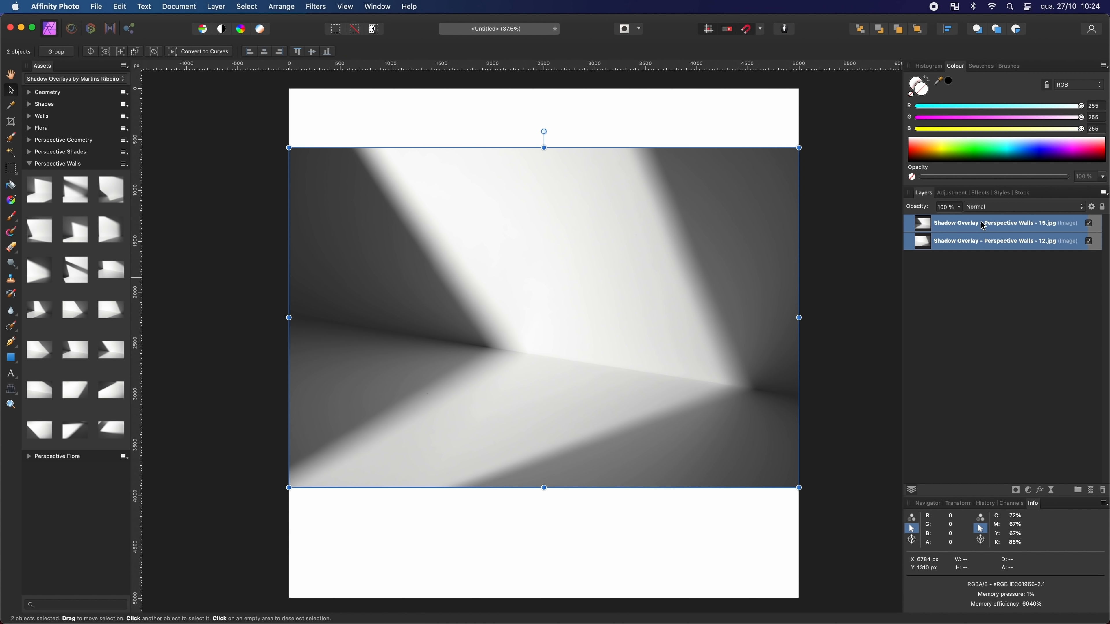
key("super+g")
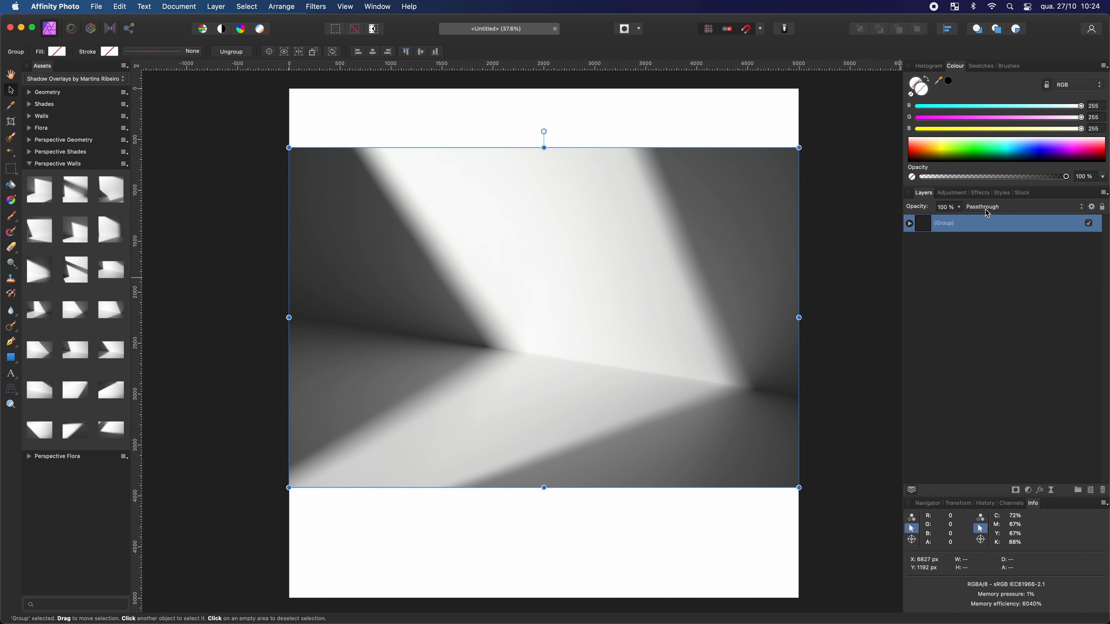
Set the wall overlay group's blend mode to Multiply and lower its opacity
left_click(986, 209)
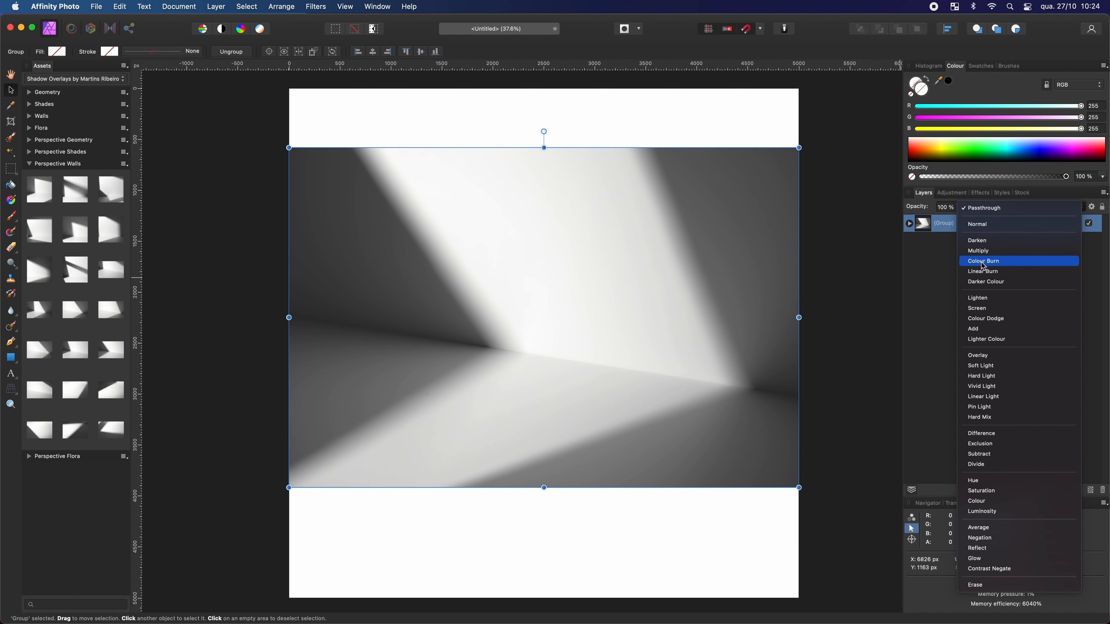
left_click(983, 252)
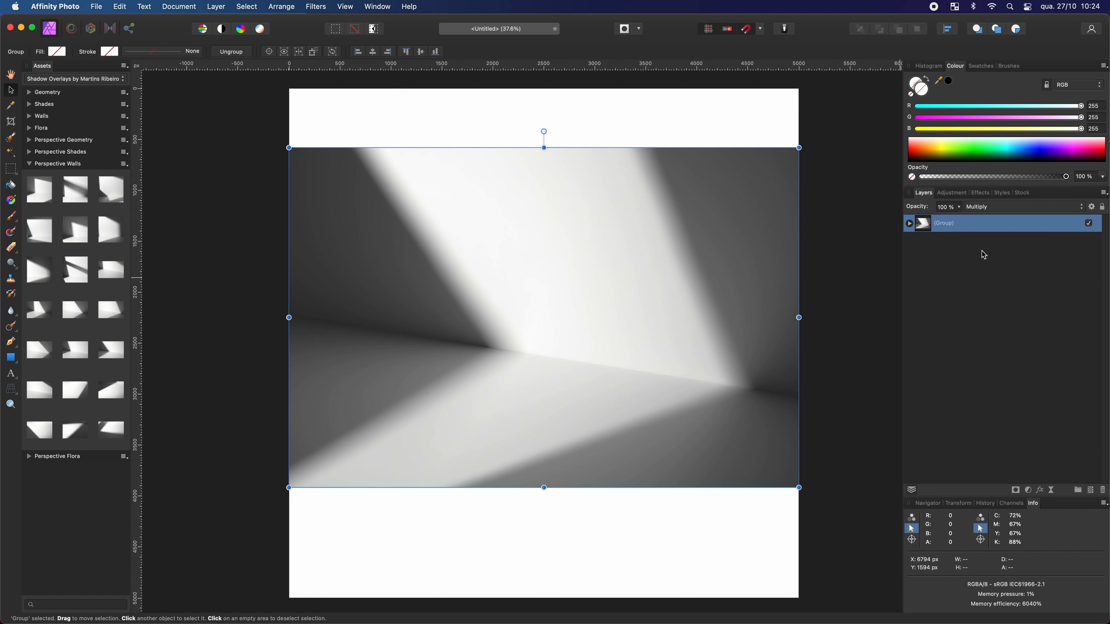
mouse_move(959, 207)
left_mouse_down()
mouse_move(957, 223)
mouse_move(892, 226)
mouse_move(937, 231)
left_mouse_up()
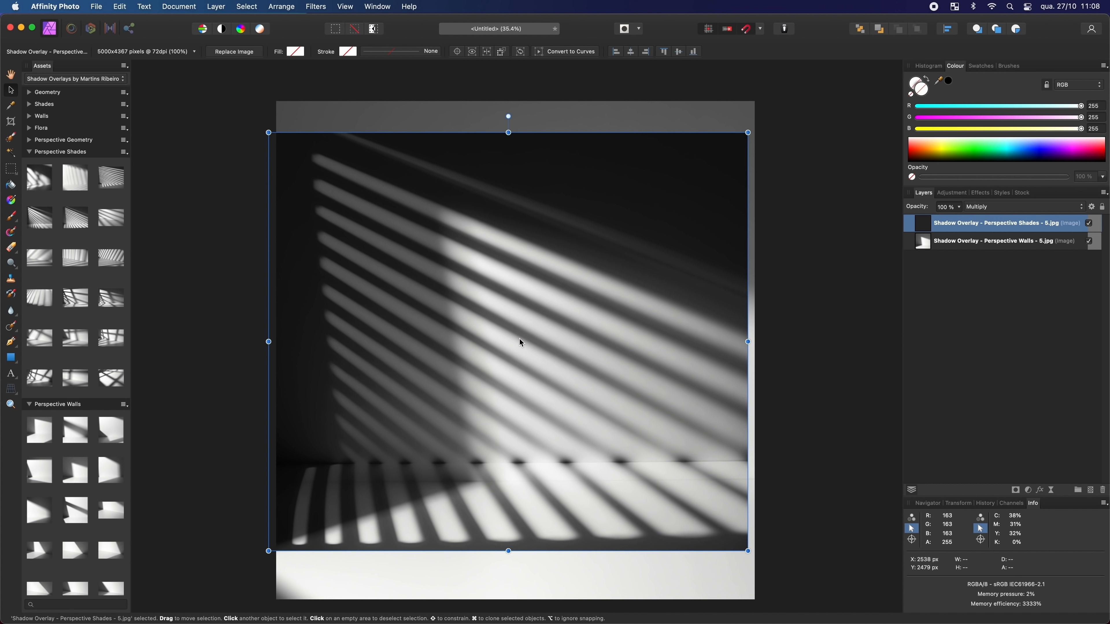
Align the Perspective Shades 5 overlay with the canvas's side edges and toggle its visibility to compare it with the wall shadow
left_click_drag(520, 339, 524, 356)
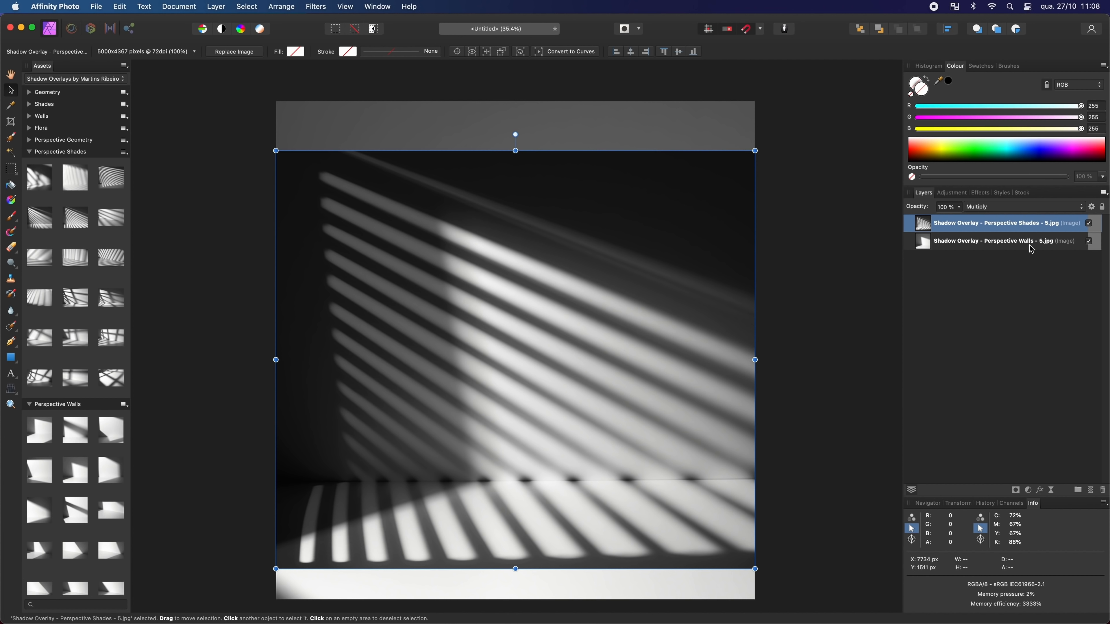
left_click(1089, 223)
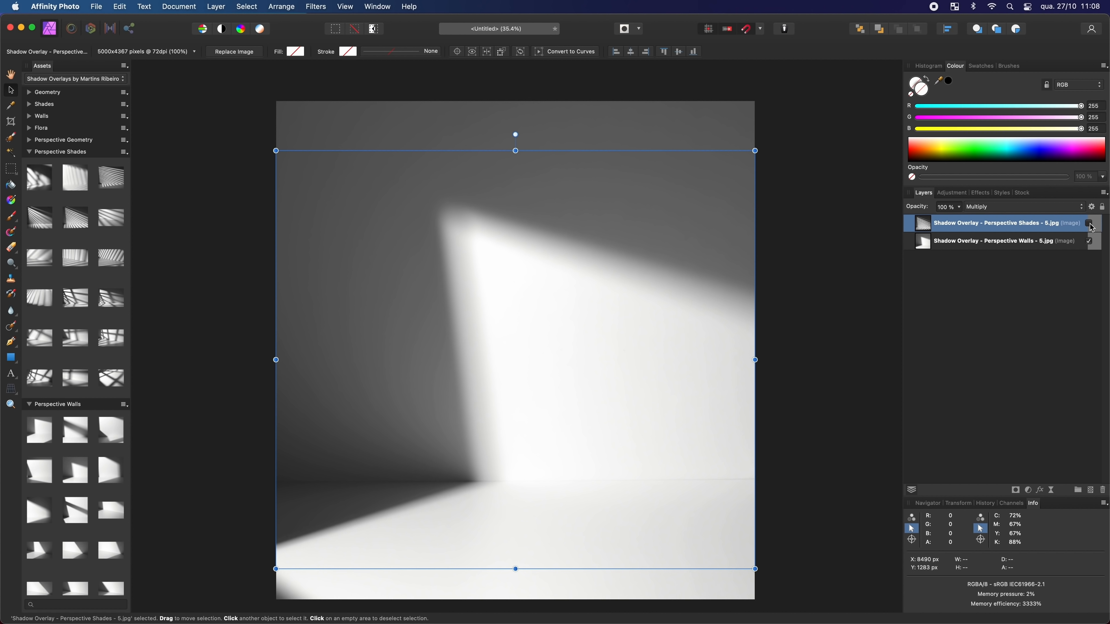
left_click(1089, 223)
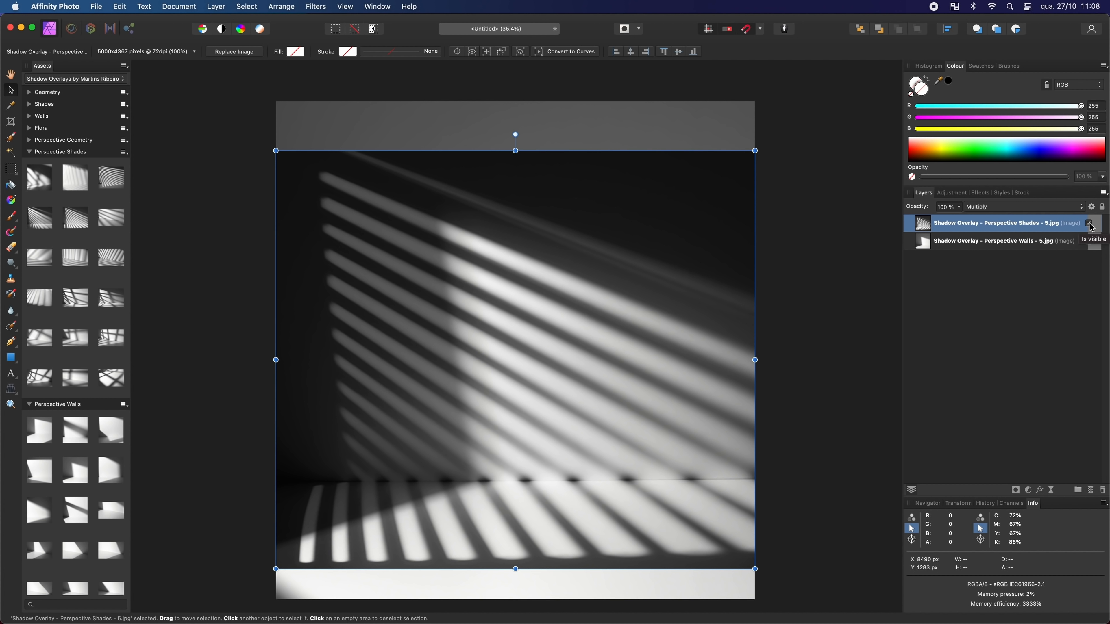
left_click(1089, 223)
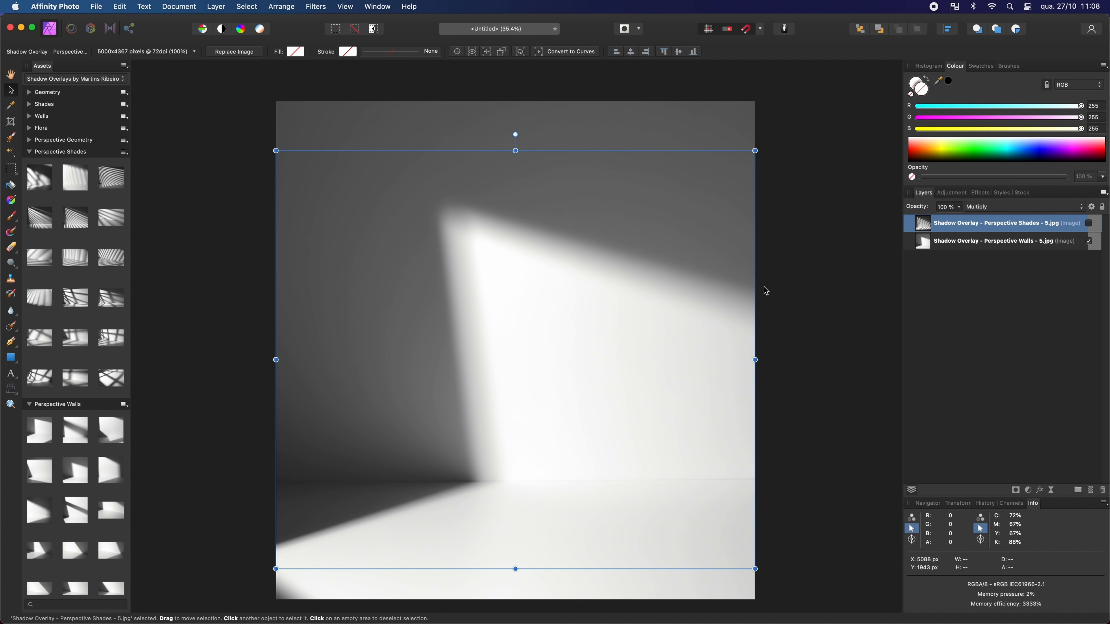
left_click(1089, 224)
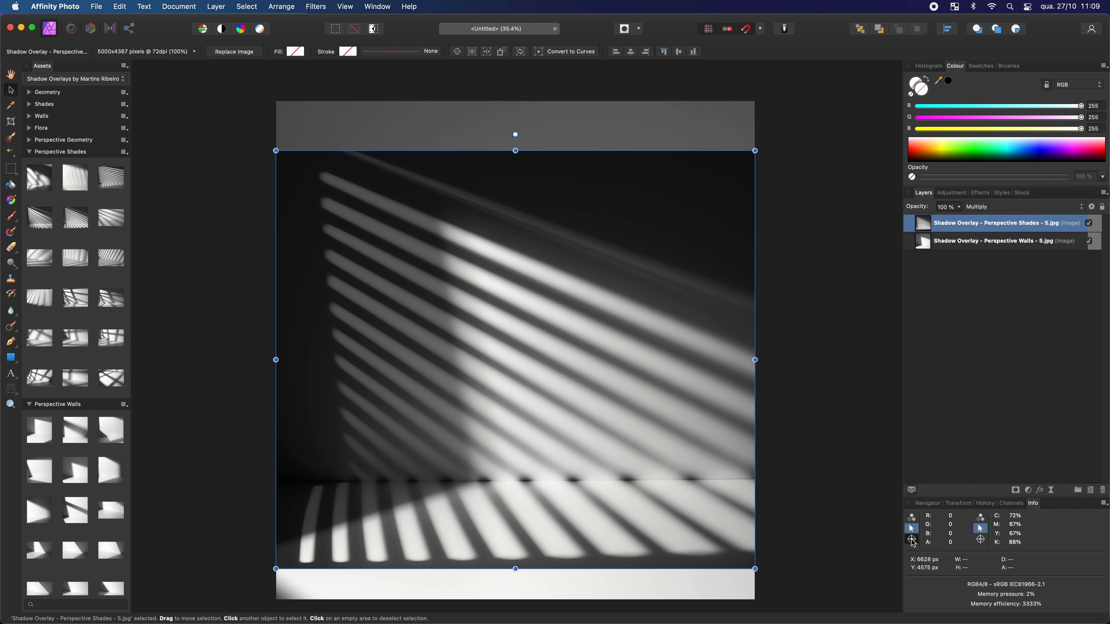
Place one HSL colour sampler on a blind shadow in the lit wall area and another on a light stripe inside the wall shadow
mouse_move(914, 542)
left_mouse_down()
mouse_move(754, 483)
mouse_move(452, 280)
mouse_move(421, 292)
mouse_move(465, 321)
left_mouse_up()
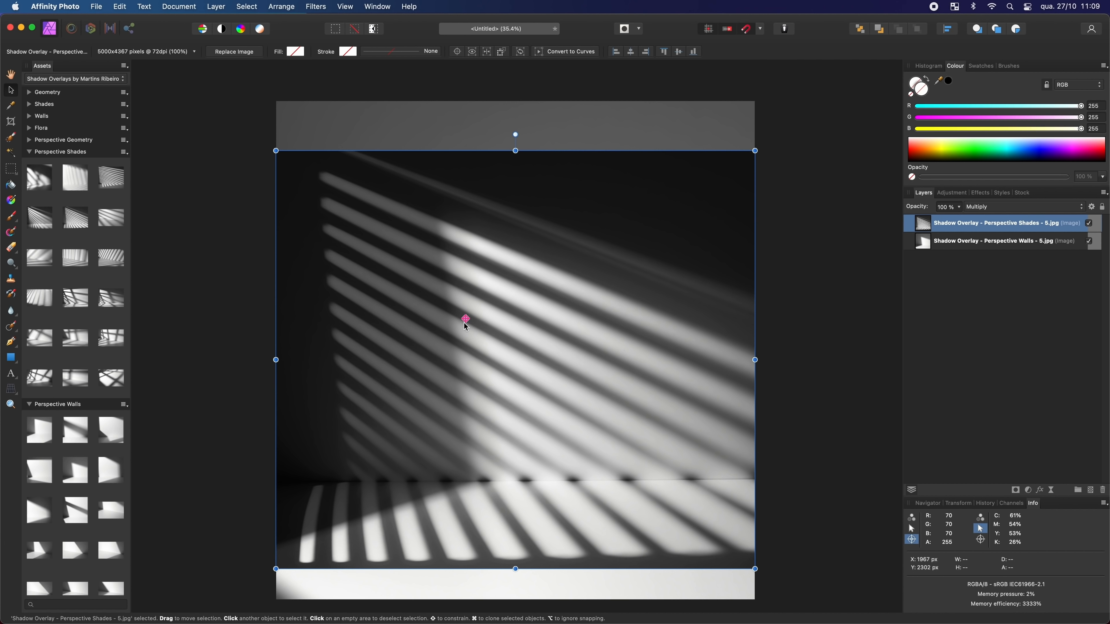
left_click(911, 518)
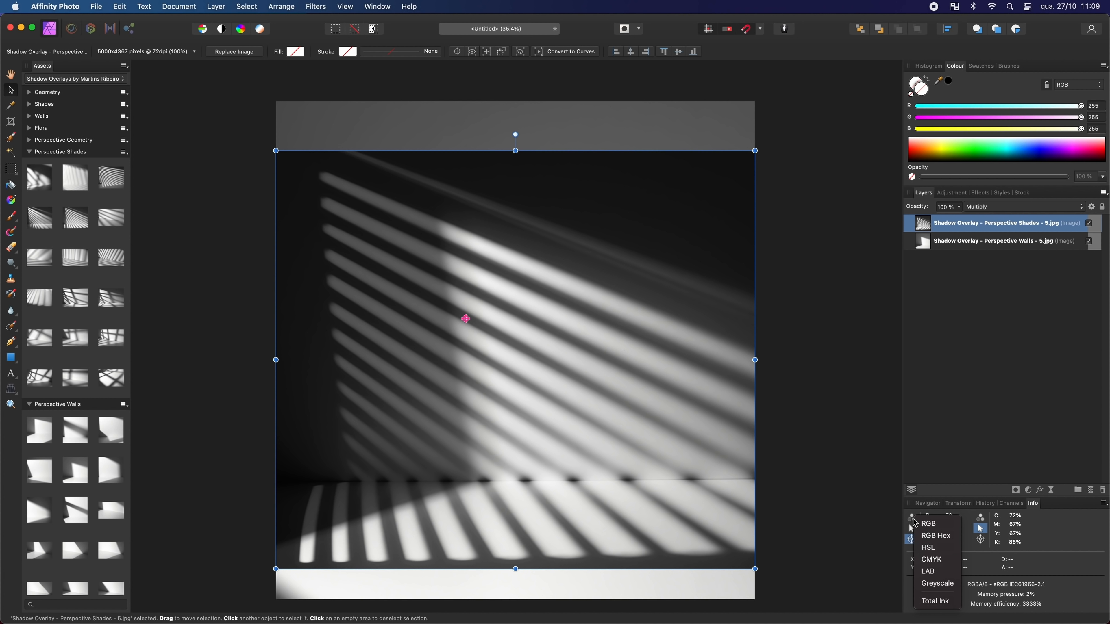
left_click(928, 547)
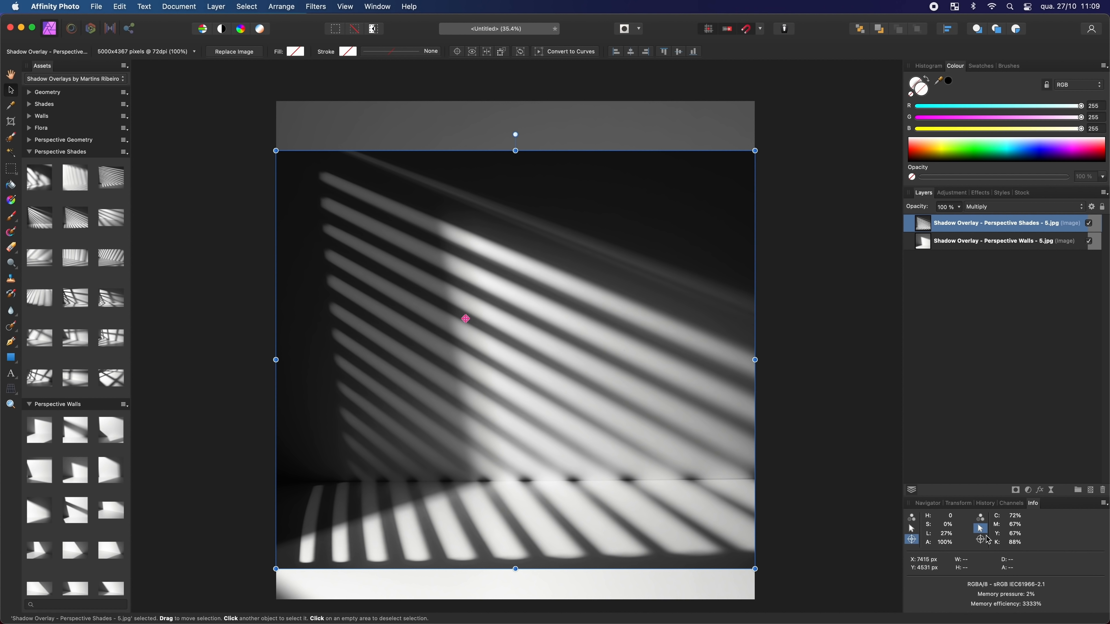
mouse_move(987, 539)
left_mouse_down()
mouse_move(979, 546)
mouse_move(554, 381)
mouse_move(435, 316)
left_mouse_up()
left_click(980, 518)
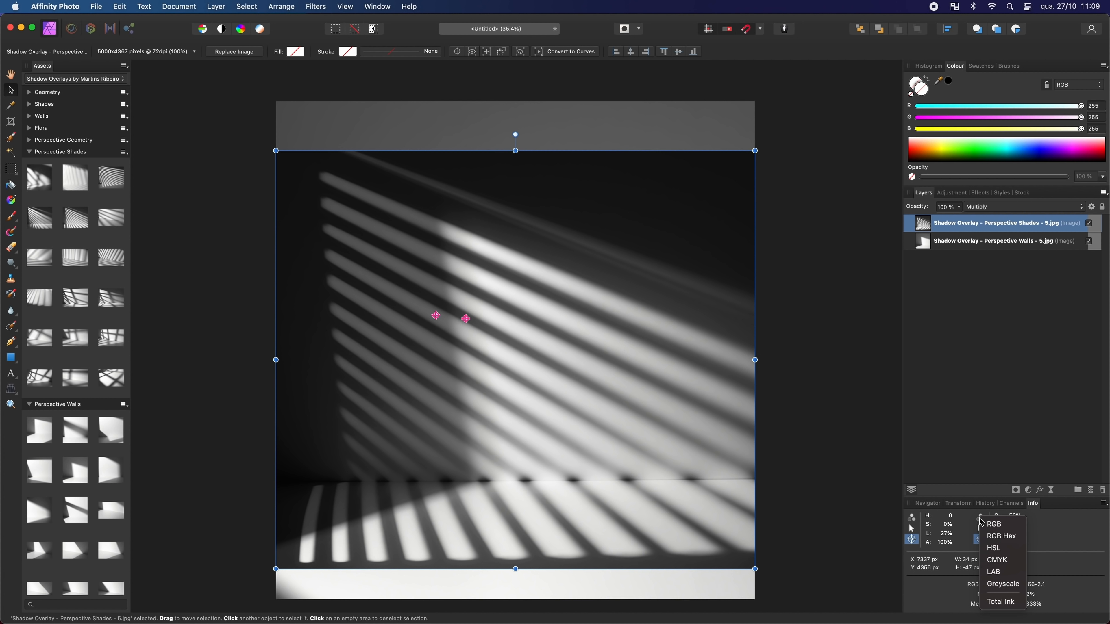
left_click(990, 549)
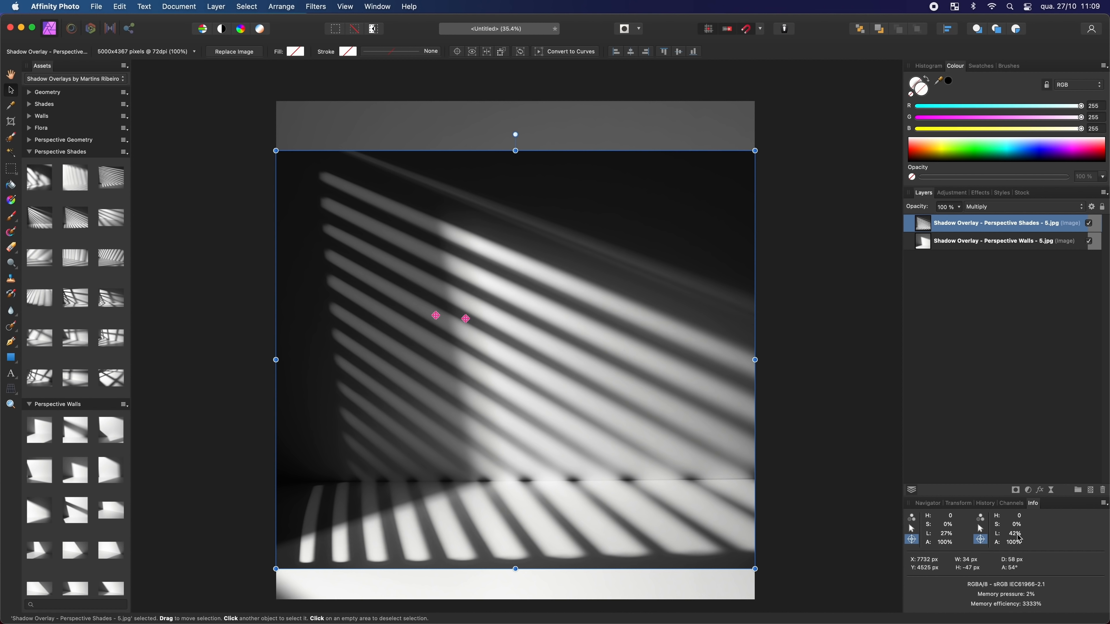
Reduce the Perspective Shades 5 overlay's opacity to 71 % to match the lightness of the two sampled shadow points
left_click(959, 207)
left_click_drag(958, 219, 923, 226)
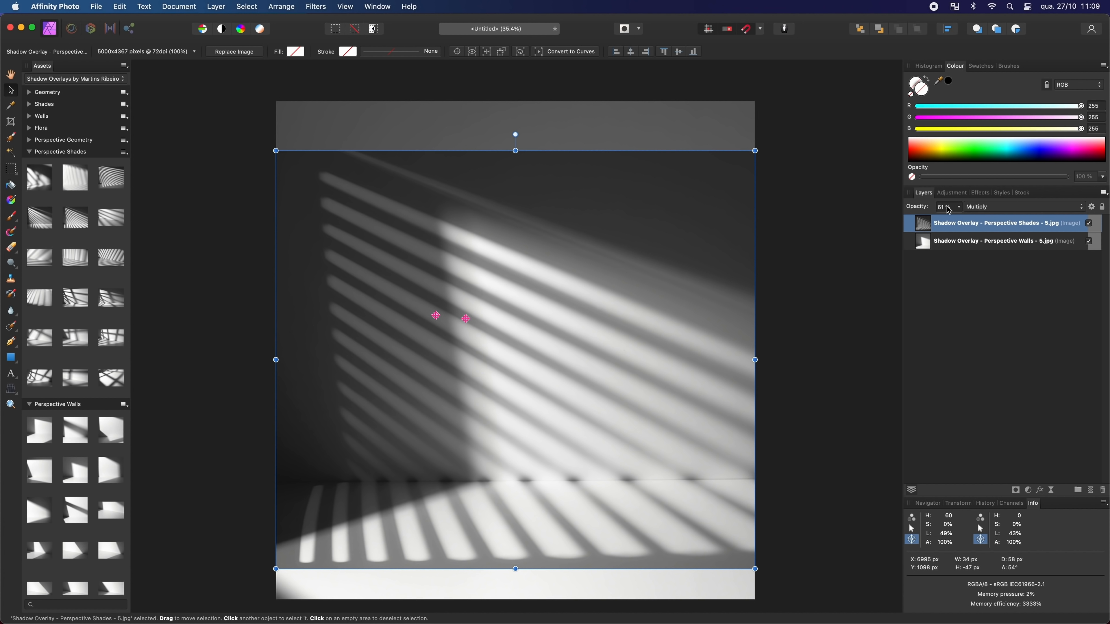
left_click(959, 208)
left_click_drag(960, 222, 962, 222)
left_click(959, 209)
left_click_drag(963, 221, 962, 221)
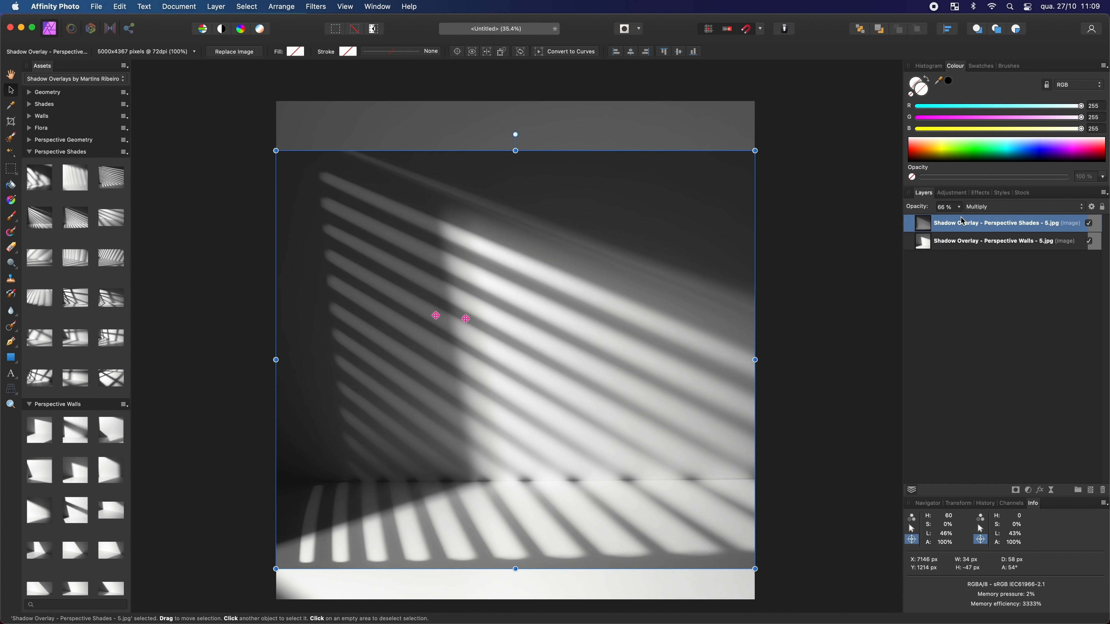
left_click(960, 208)
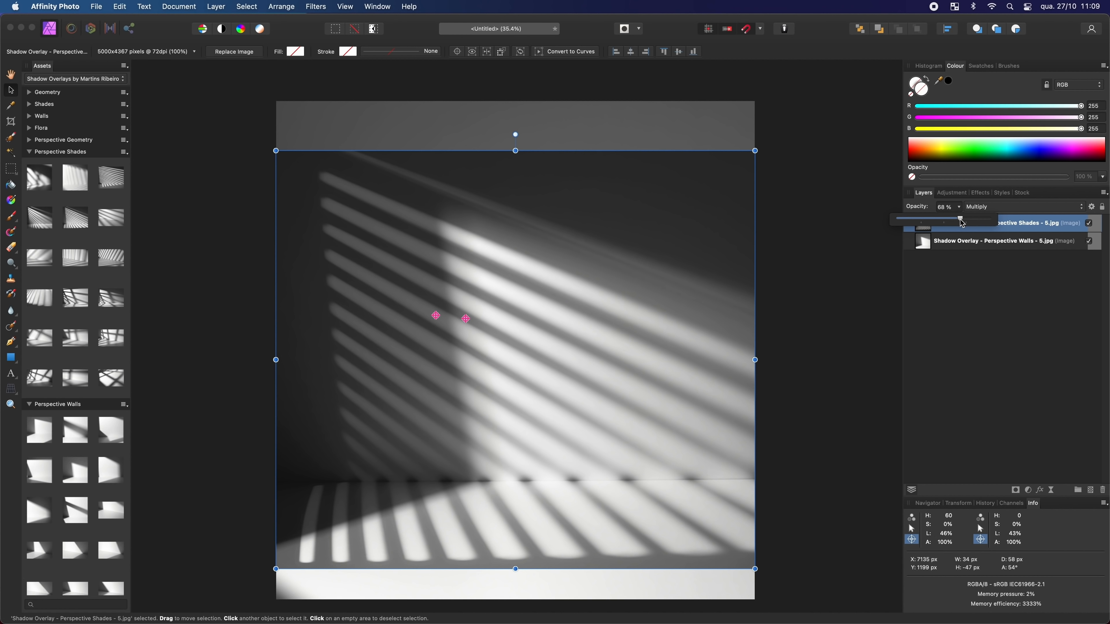
left_click_drag(963, 223, 961, 223)
left_click(960, 208)
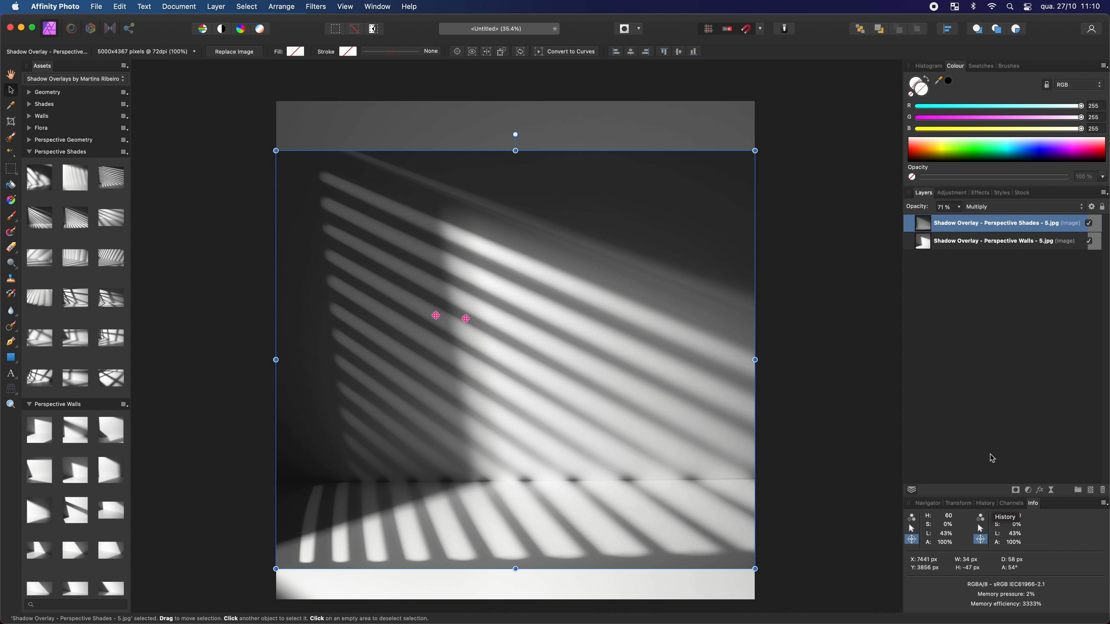
Deselect the overlay and remove both colour samplers from the canvas
left_click(991, 420)
left_click(911, 529)
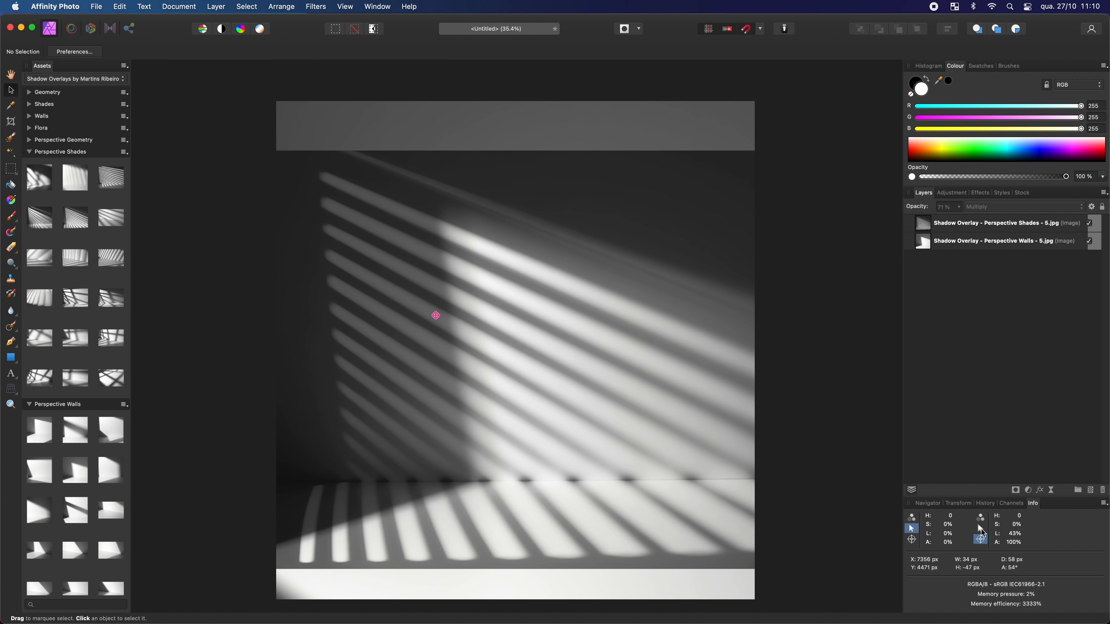
left_click(981, 529)
Select the Perspective Shades 5 overlay and toggle its visibility to compare the wall's shadow area with and without it
left_click(1015, 225)
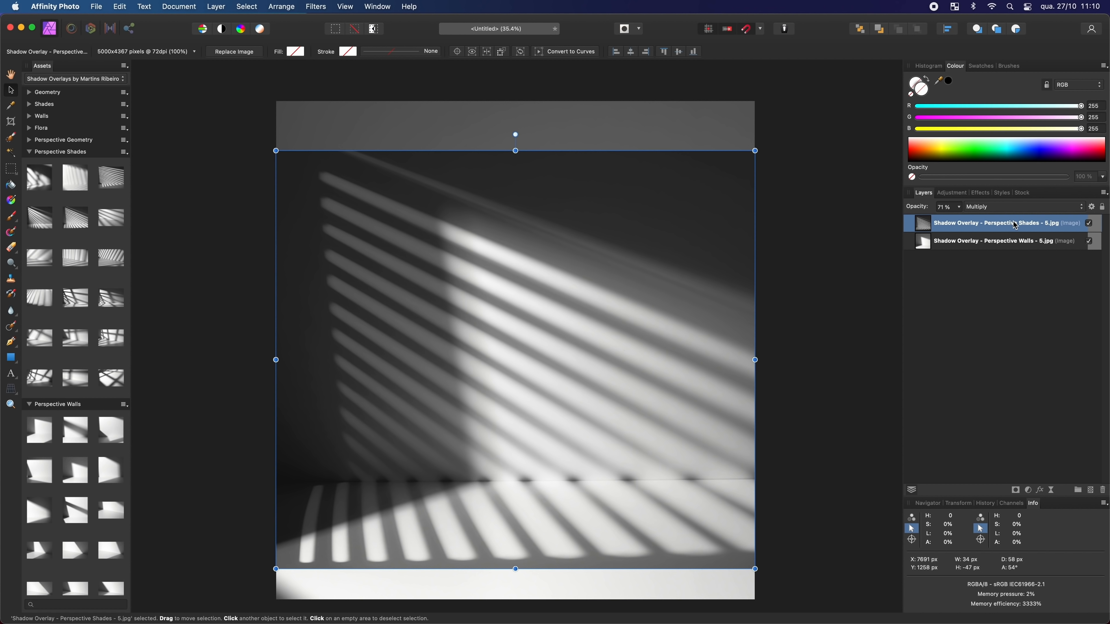
left_click(1093, 225)
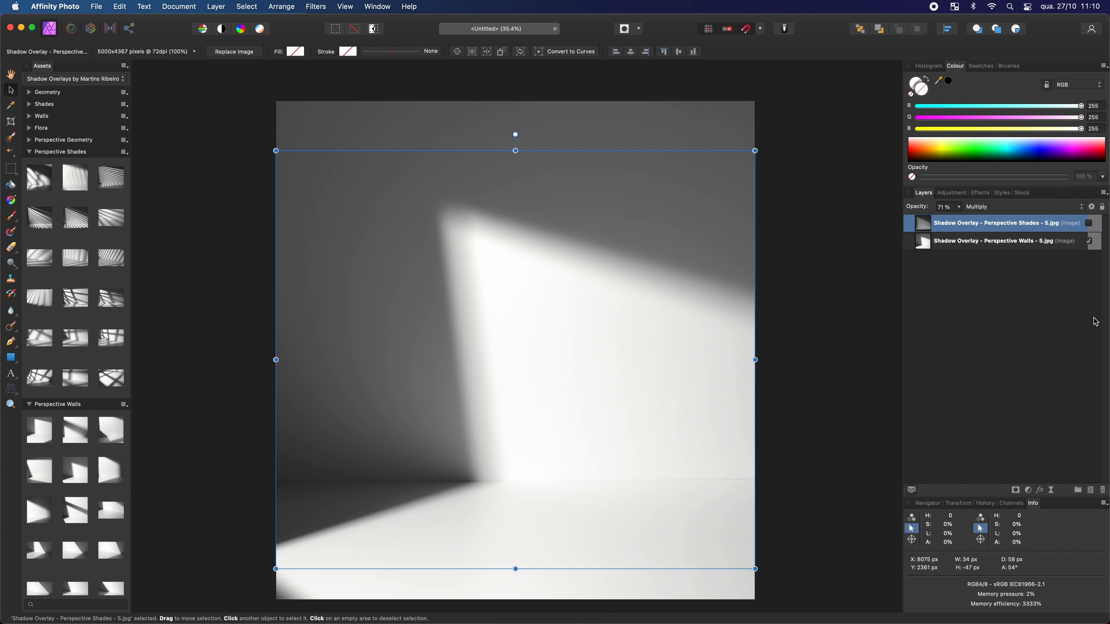
left_click(1089, 223)
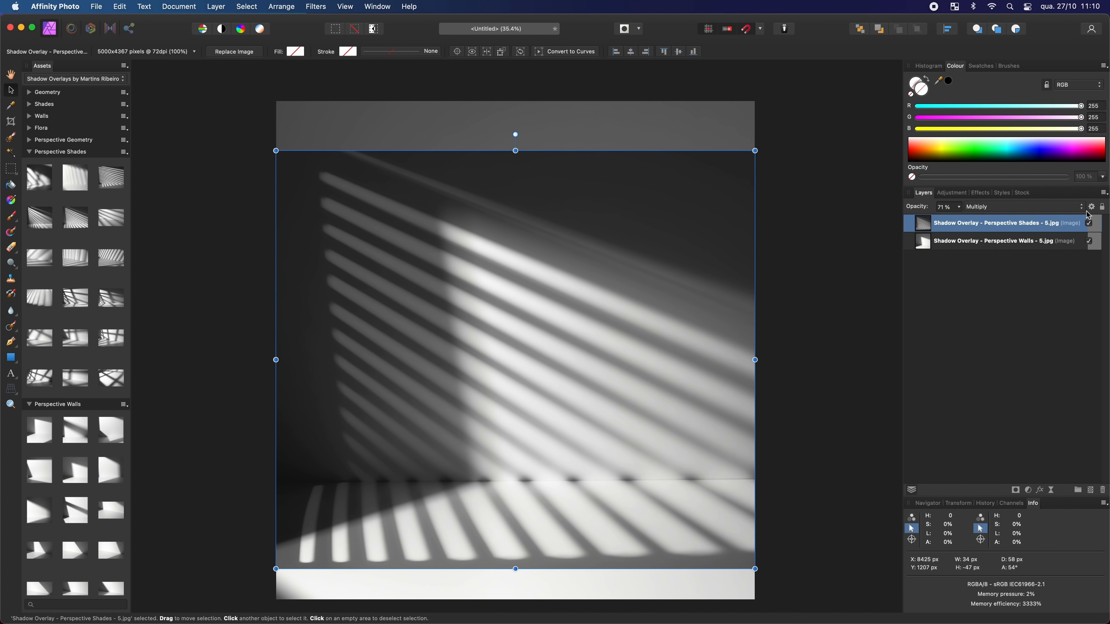
In the Perspective Shades 5 overlay's blend ranges, lower the underlying composition's dark point to 0 % output at about 45 % input
left_click(1092, 206)
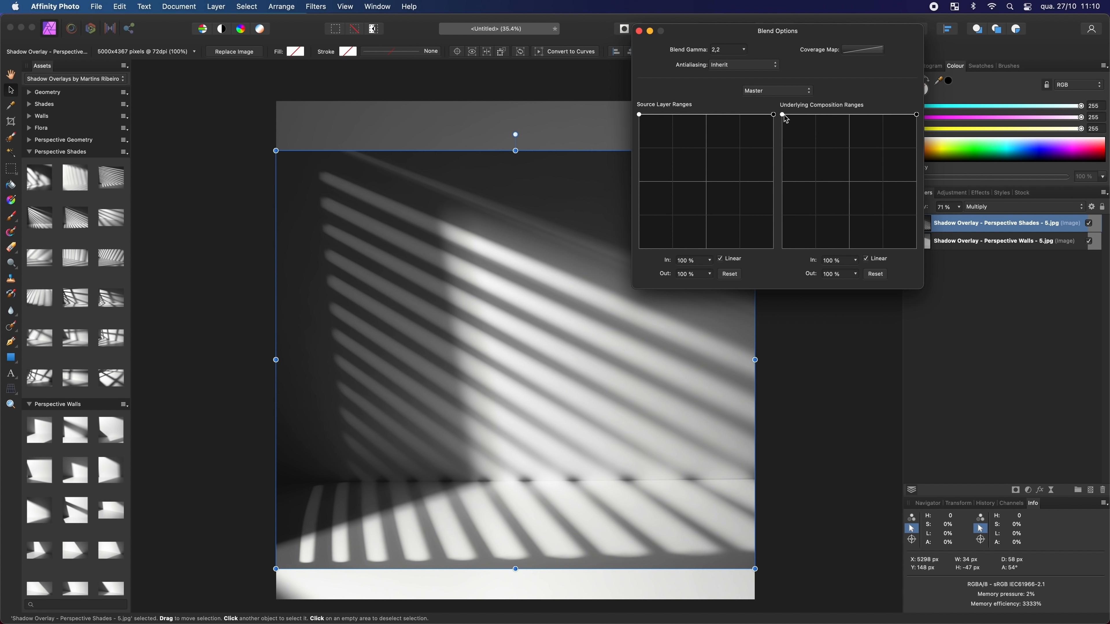
left_click_drag(784, 116, 845, 258)
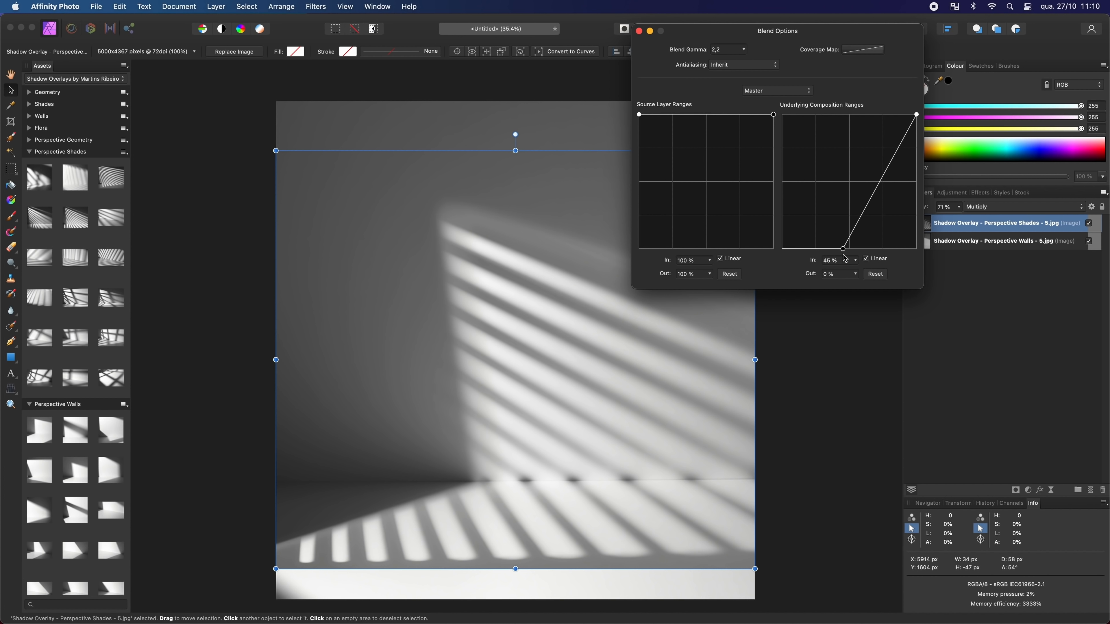
left_click_drag(844, 251, 845, 252)
mouse_move(917, 115)
left_mouse_down()
mouse_move(902, 114)
mouse_move(926, 115)
left_mouse_up()
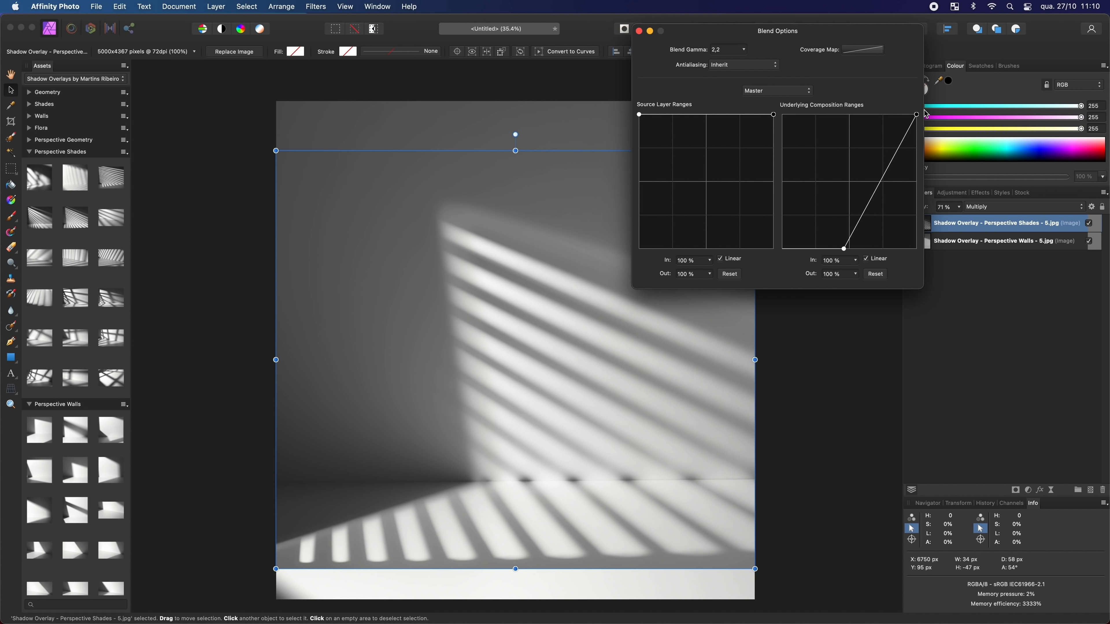
left_click(638, 31)
left_click(1052, 402)
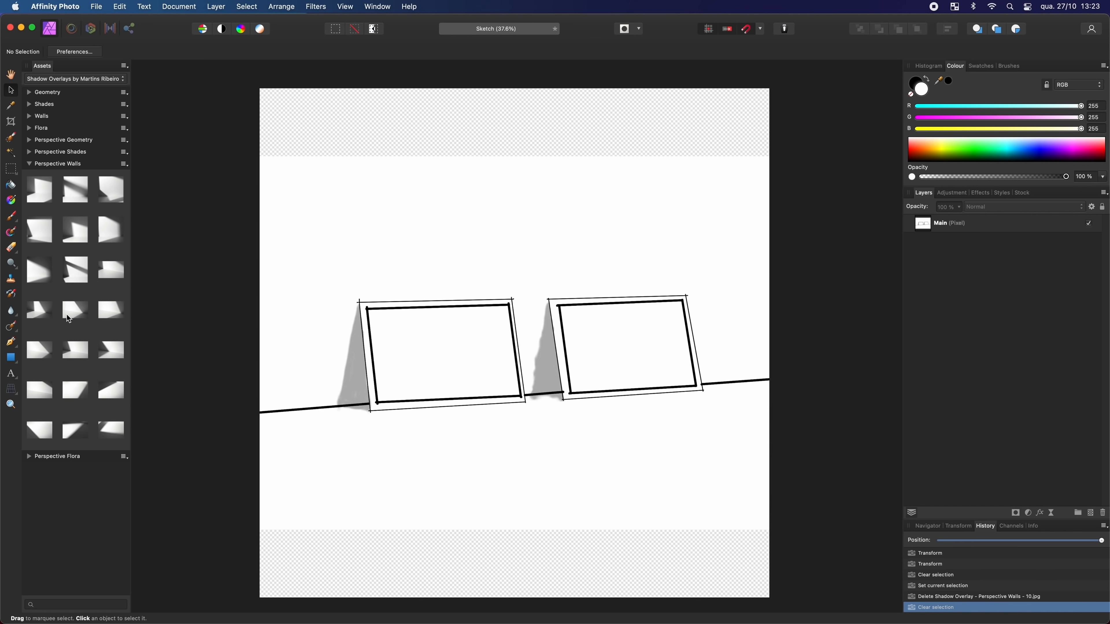
Place the Perspective Walls 10 shadow overlay over the two-frame sketch and flip it horizontally
left_click_drag(39, 310, 536, 336)
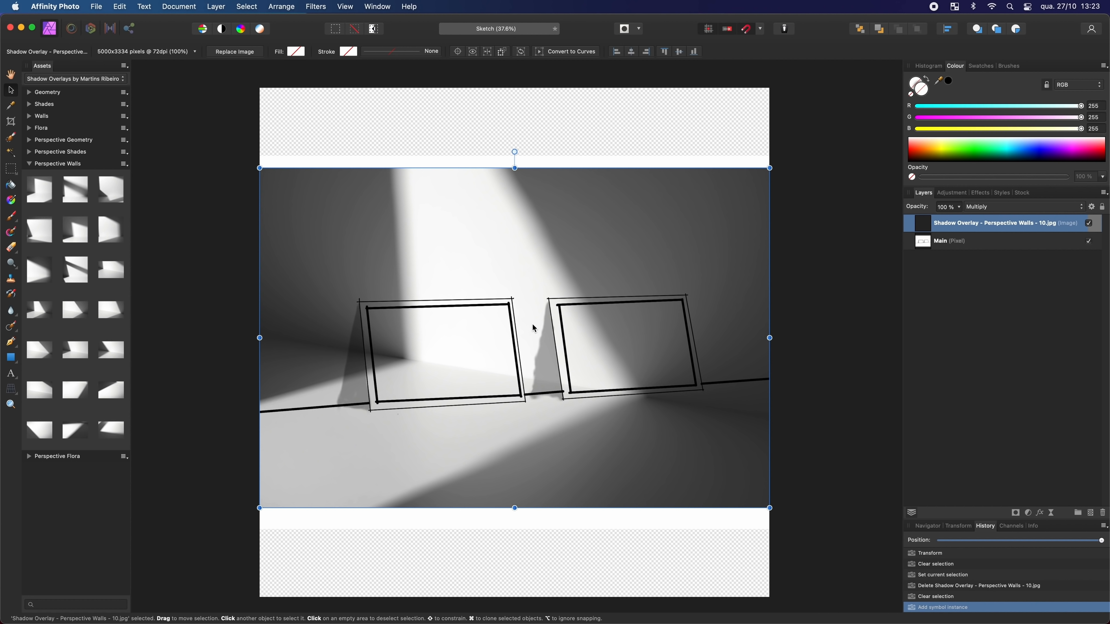
left_click(281, 7)
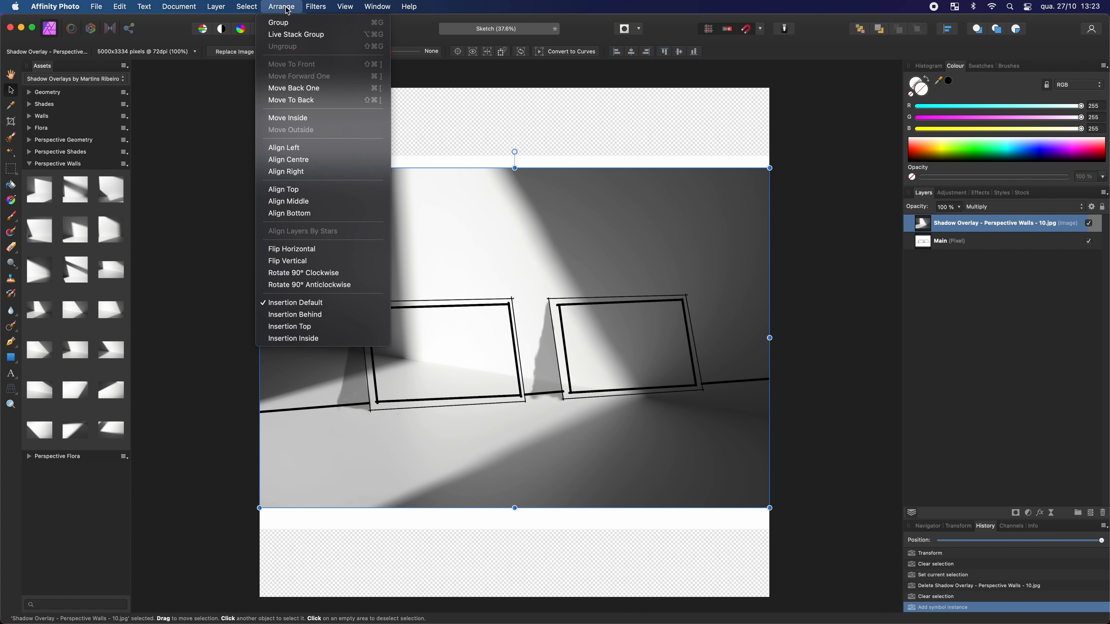
left_click(292, 249)
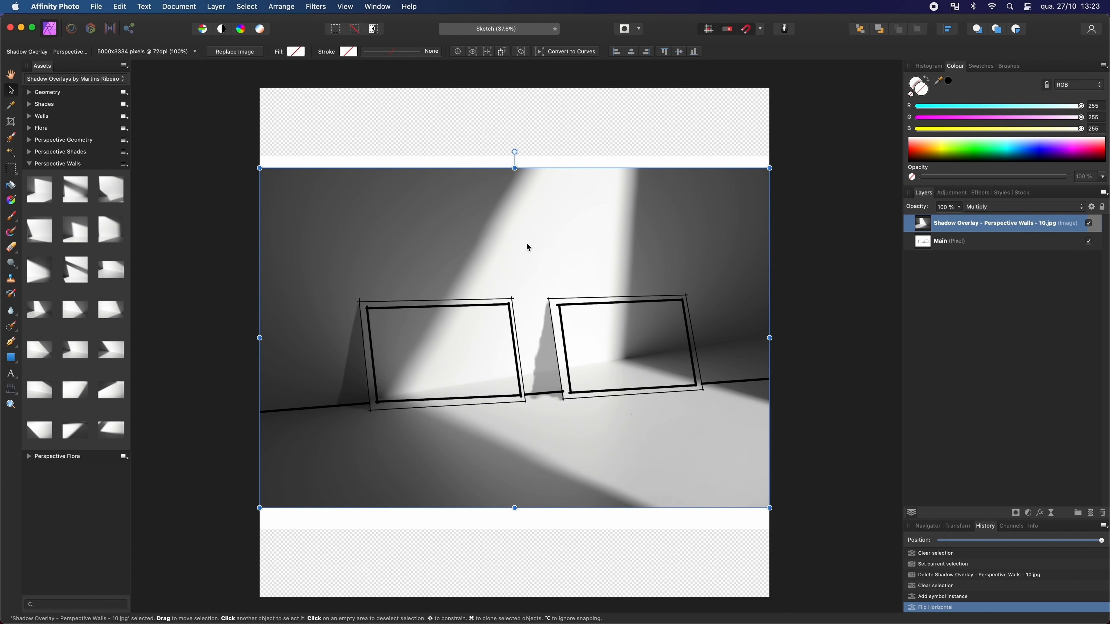
Move the Perspective Walls 10 overlay vertically and shear its right edge downward towards the sketch's slanted floor line
left_click_drag(529, 241, 525, 230)
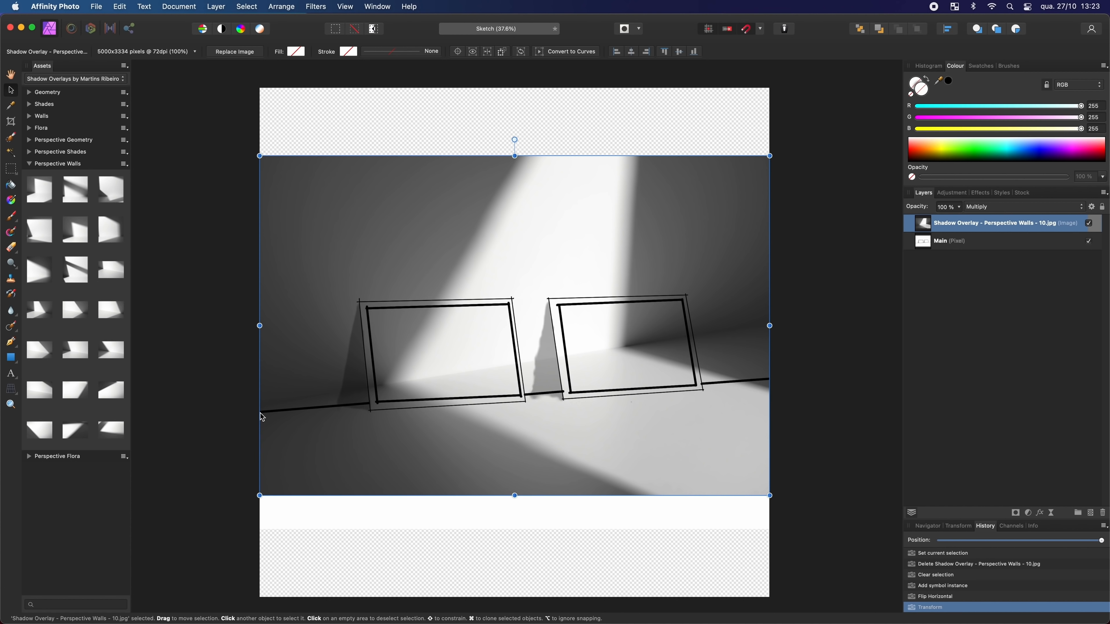
left_click_drag(291, 376, 289, 382)
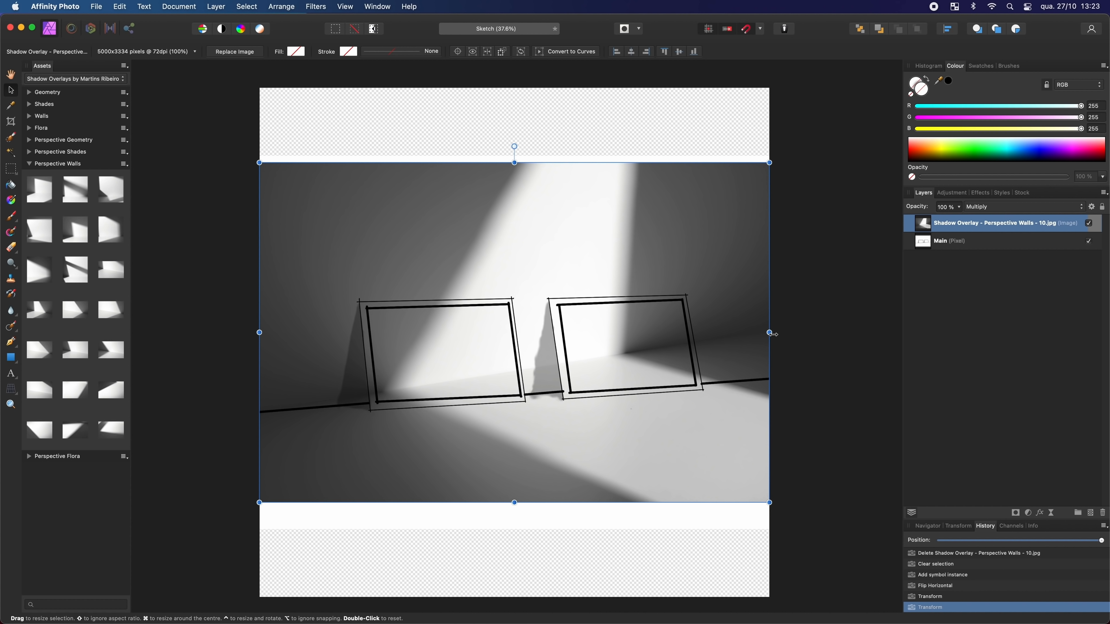
left_click_drag(770, 332, 773, 378)
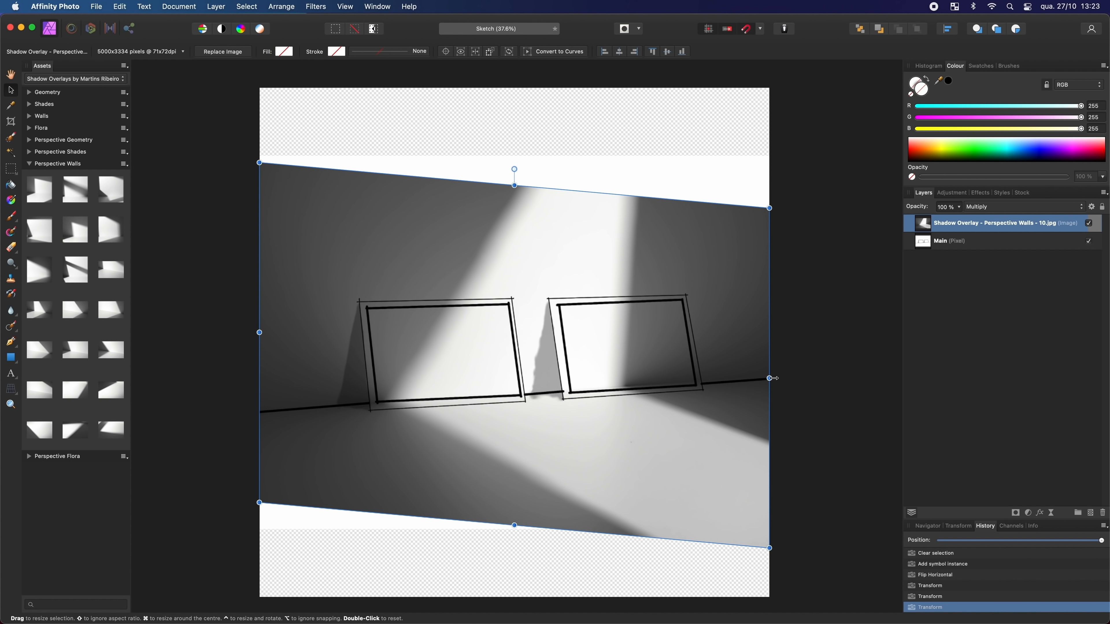
left_click(803, 364)
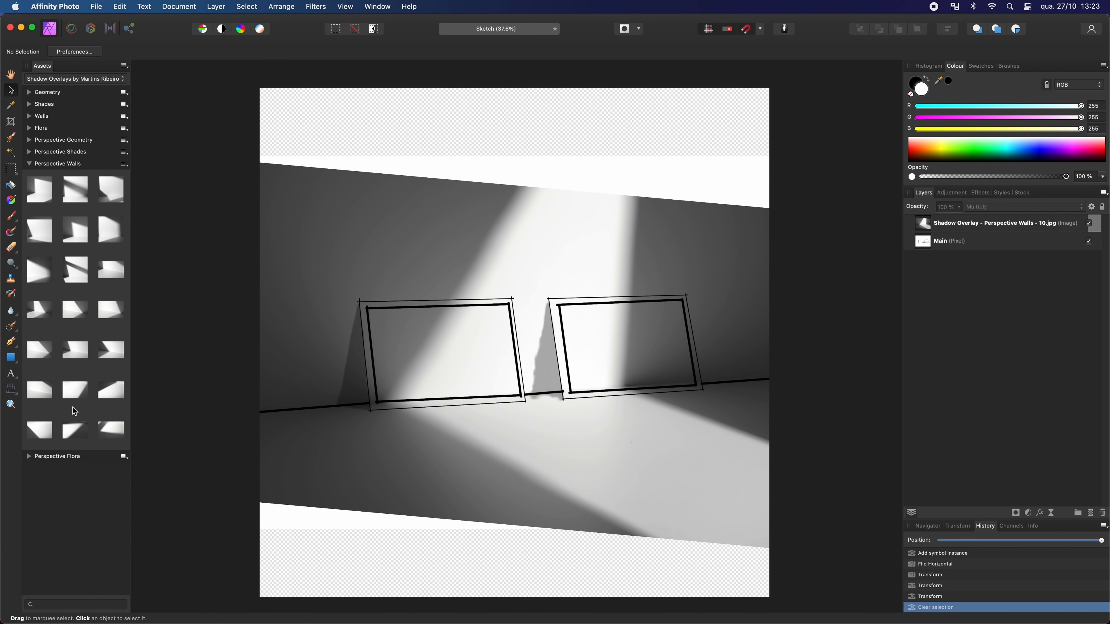
Stretch the Perspective Walls 10 overlay vertically around its centre past the canvas edges and shear its left edge upward
left_click(606, 230)
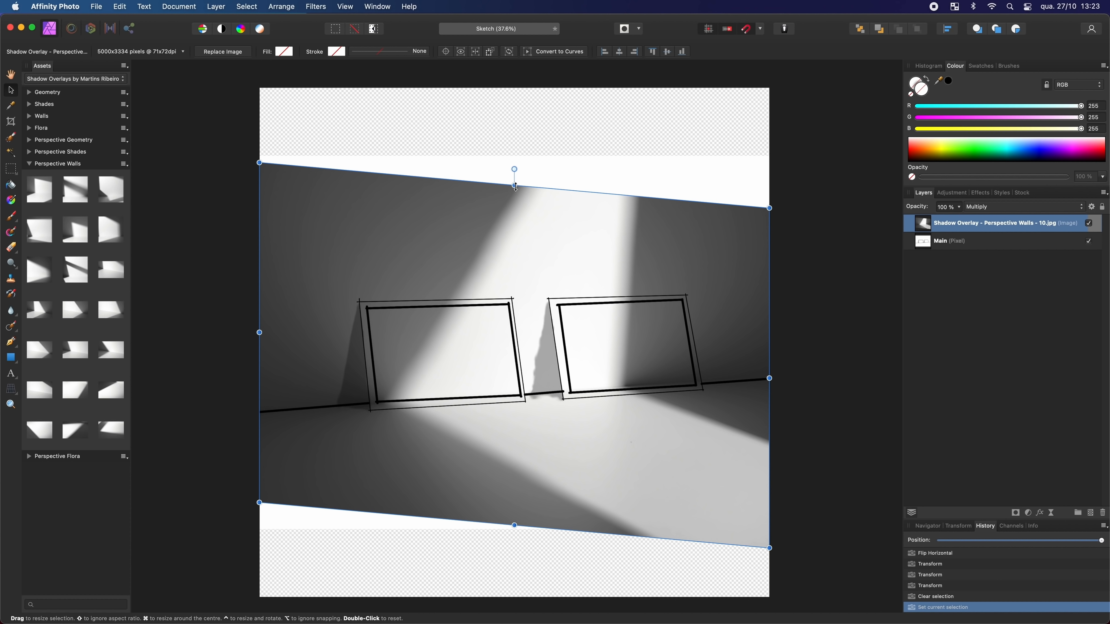
key("super+minus")
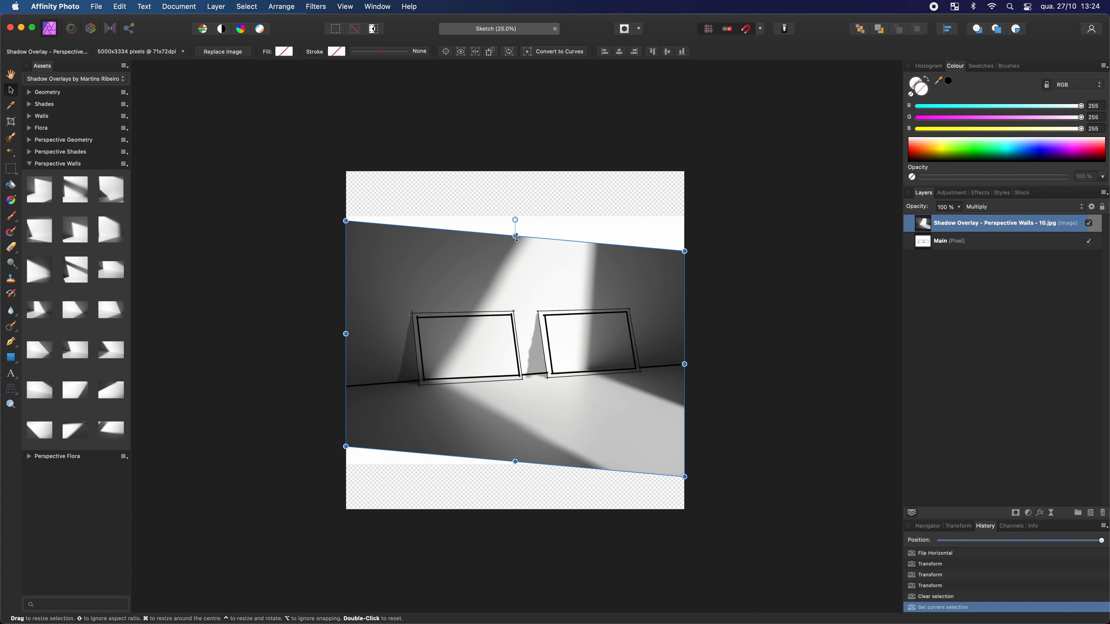
left_click_drag(516, 237, 519, 156)
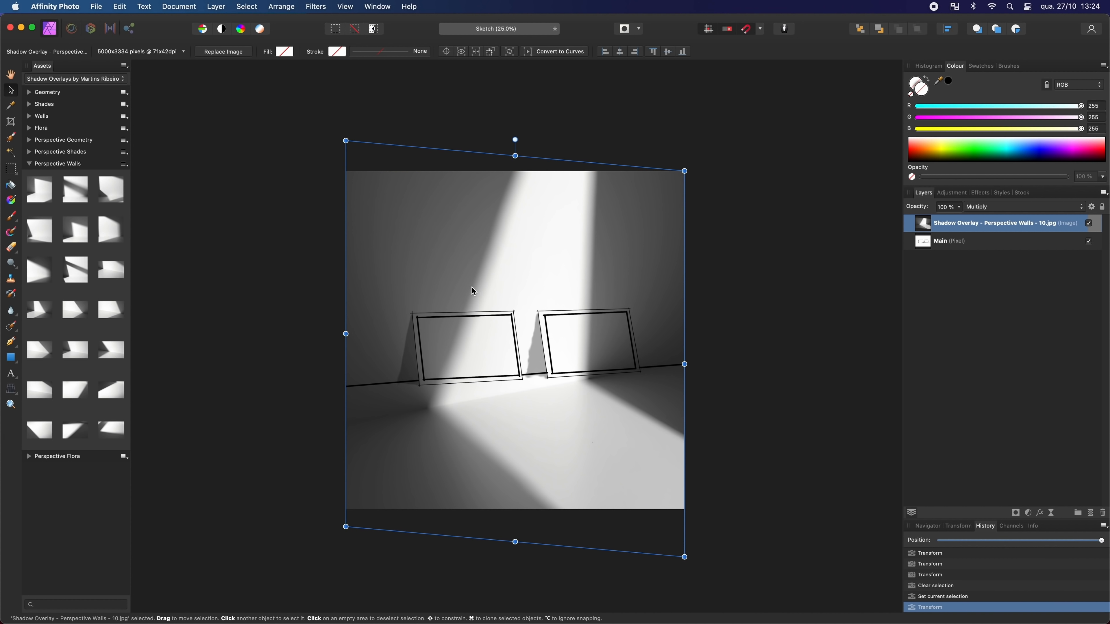
left_click_drag(339, 332, 341, 299)
left_click(742, 382)
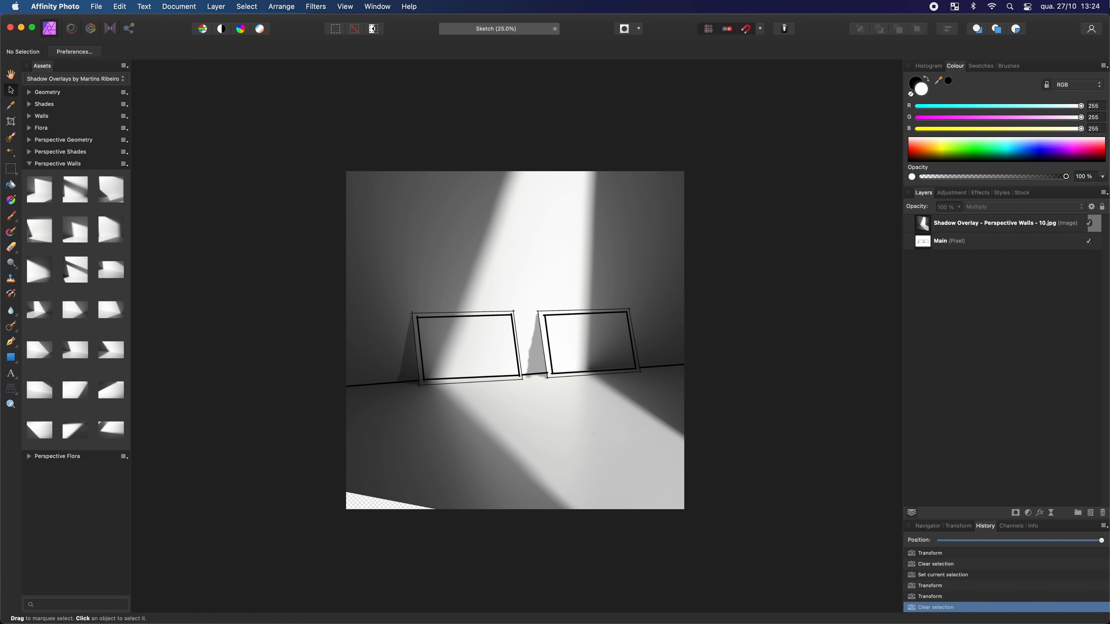
Delete the Perspective Walls 10 overlay from the sketch and place the Perspective Shades 16 overlay instead
left_click(968, 226)
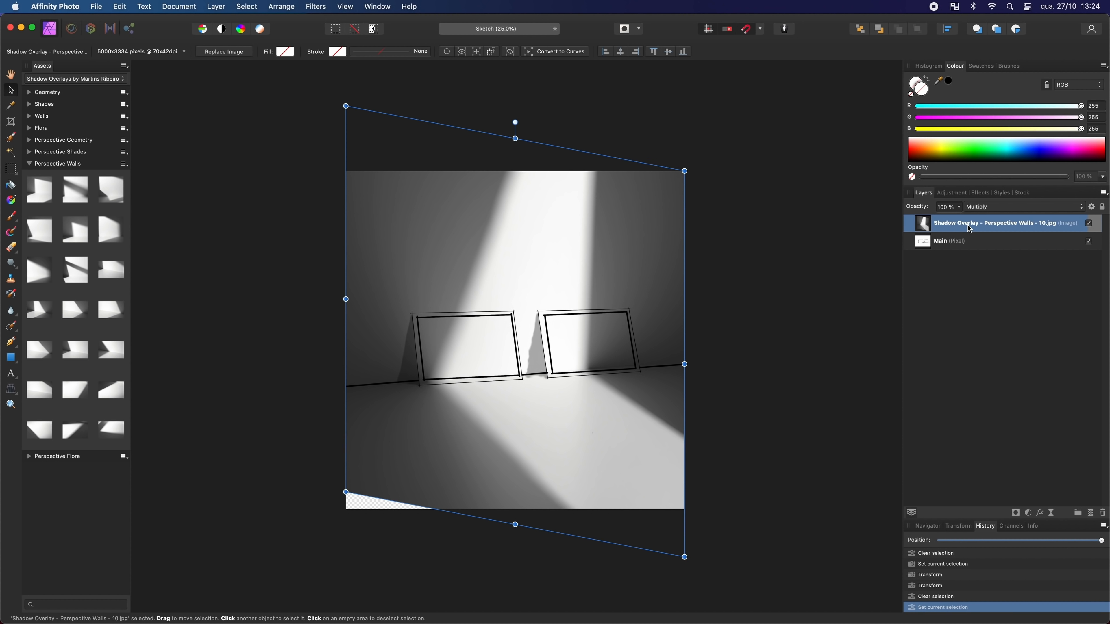
key("Delete")
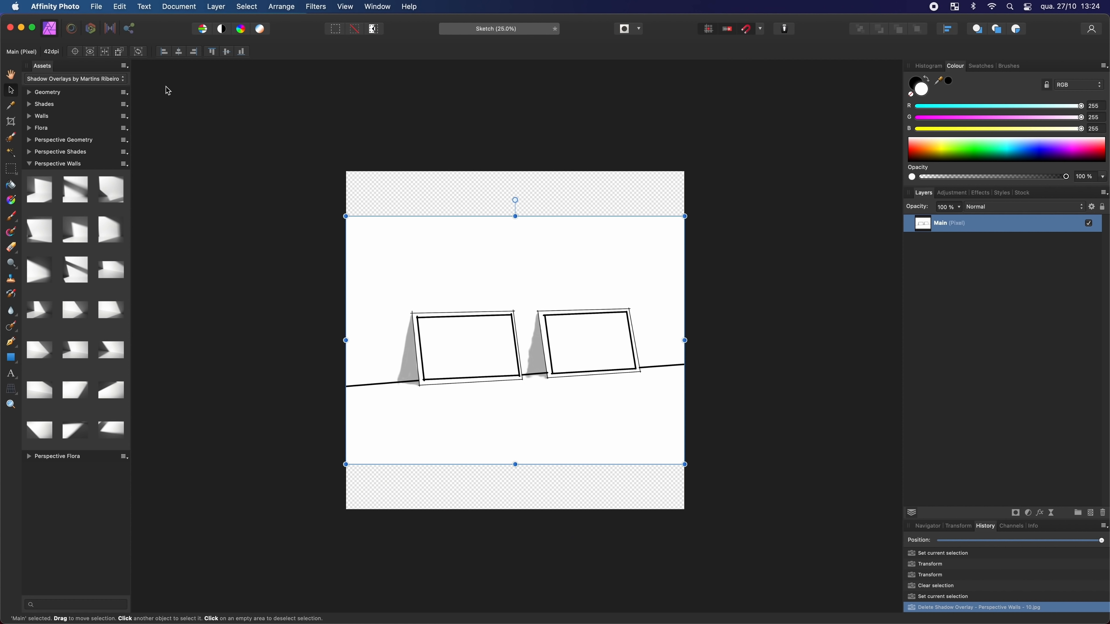
left_click(29, 164)
left_click(29, 152)
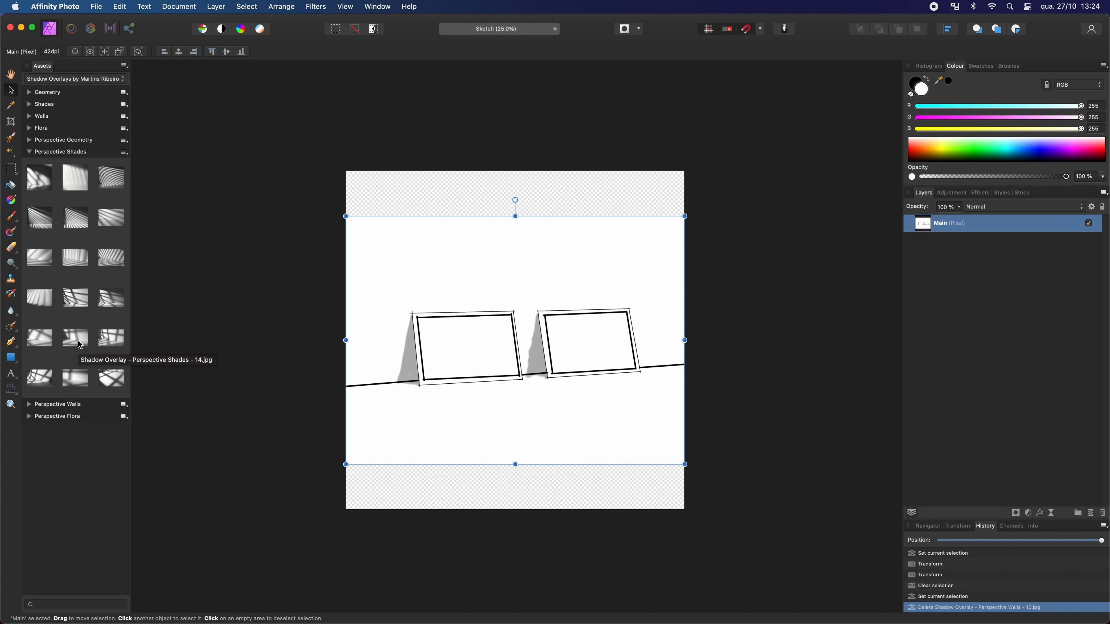
left_click_drag(81, 345, 514, 334)
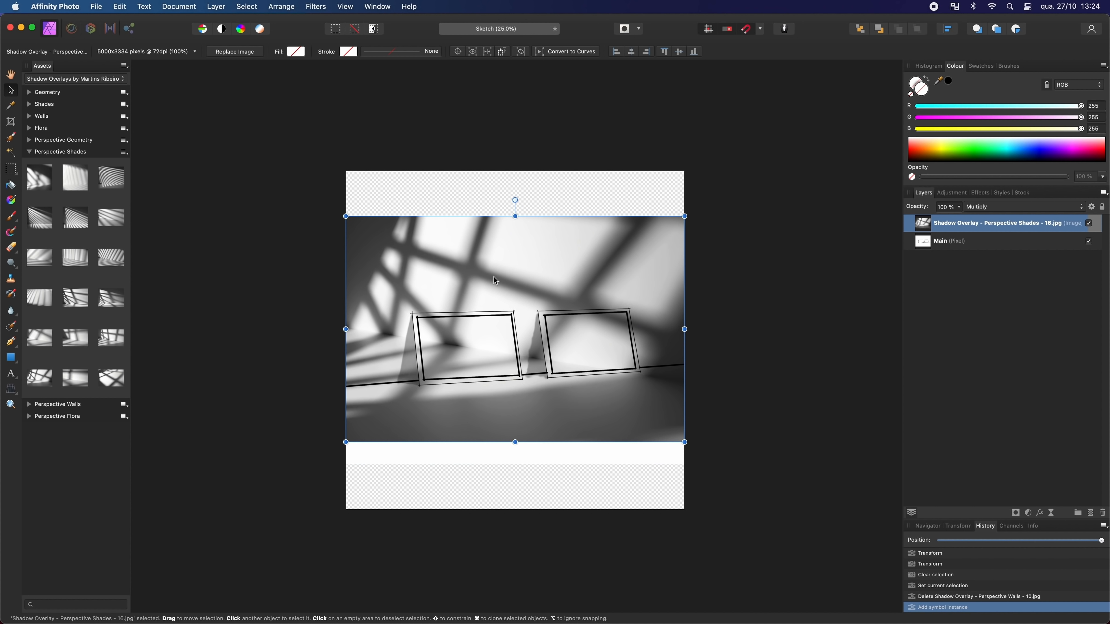
Move the Perspective Shades 16 overlay up, try shearing its left edge down to the sketch's floor line, and undo the shear
scroll(550, 245, "right", 1)
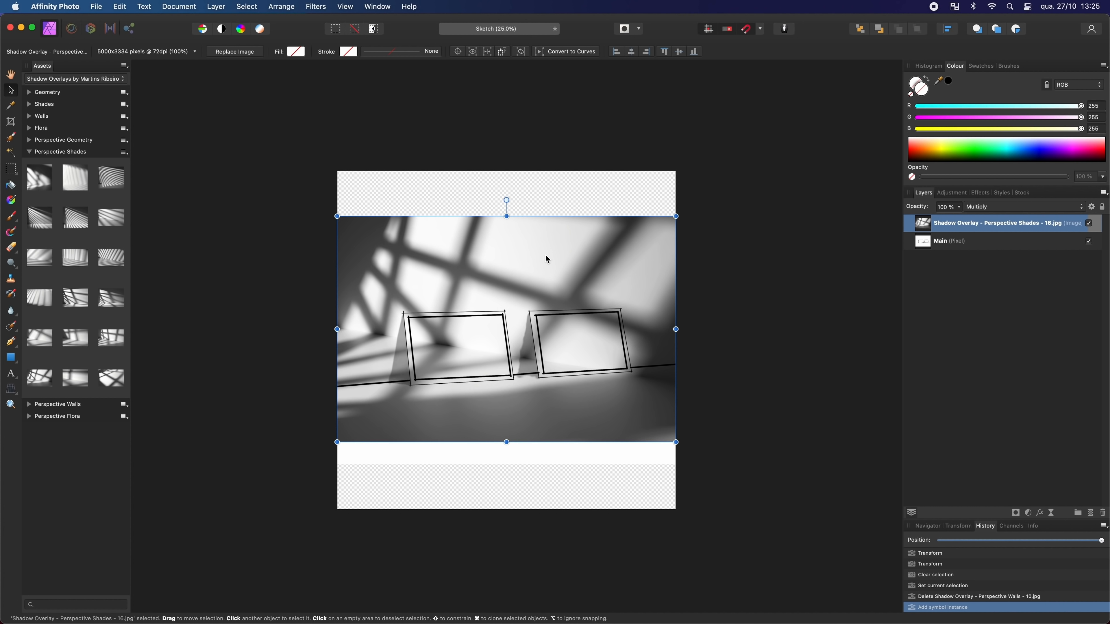
left_click_drag(545, 256, 546, 238)
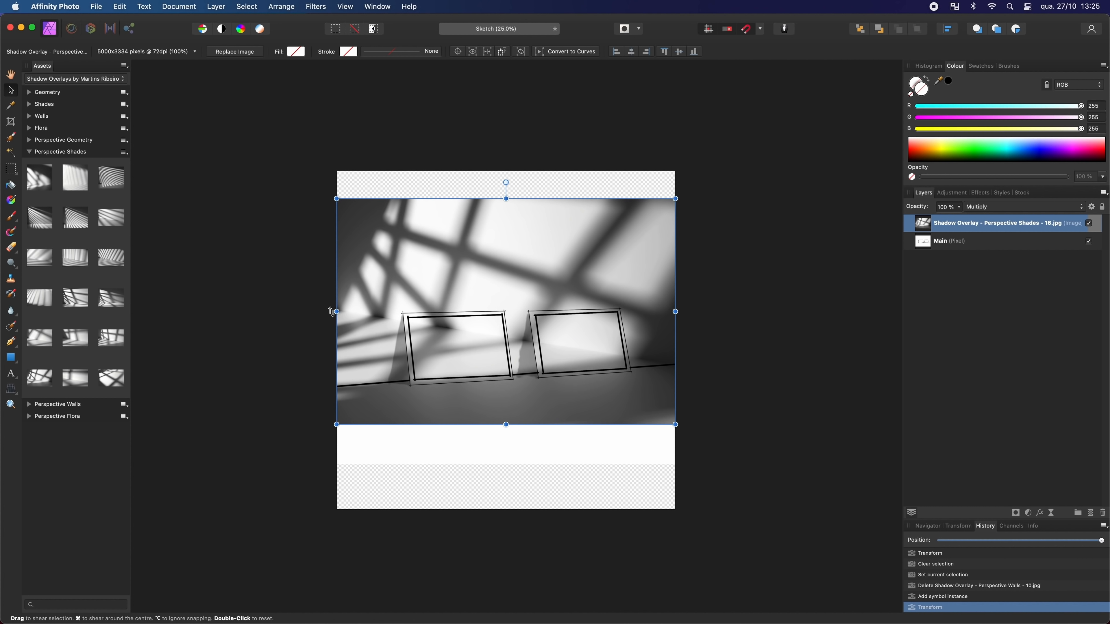
left_click_drag(331, 311, 324, 388)
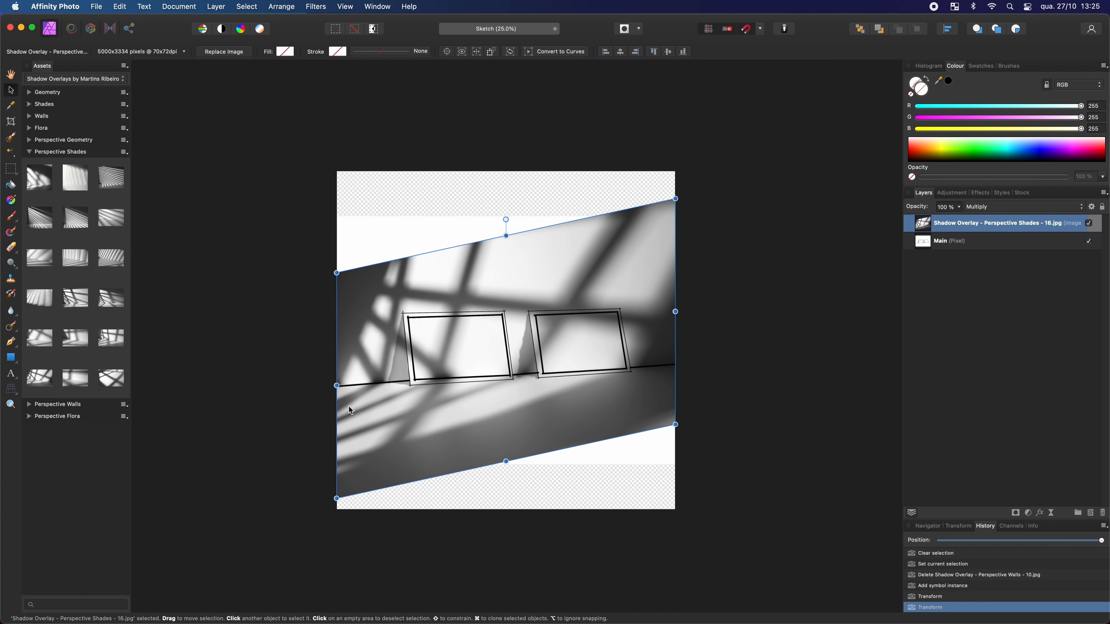
key("super+z")
Flip the Perspective Shades 16 overlay horizontally and move it down towards the sketch's floor line
left_click(282, 7)
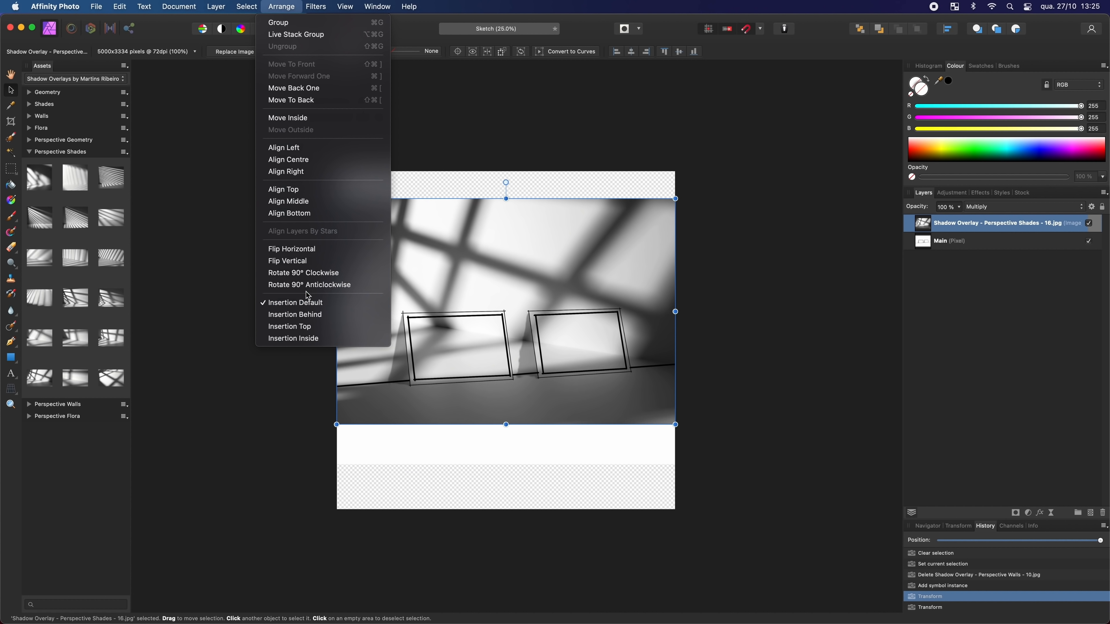
left_click(292, 249)
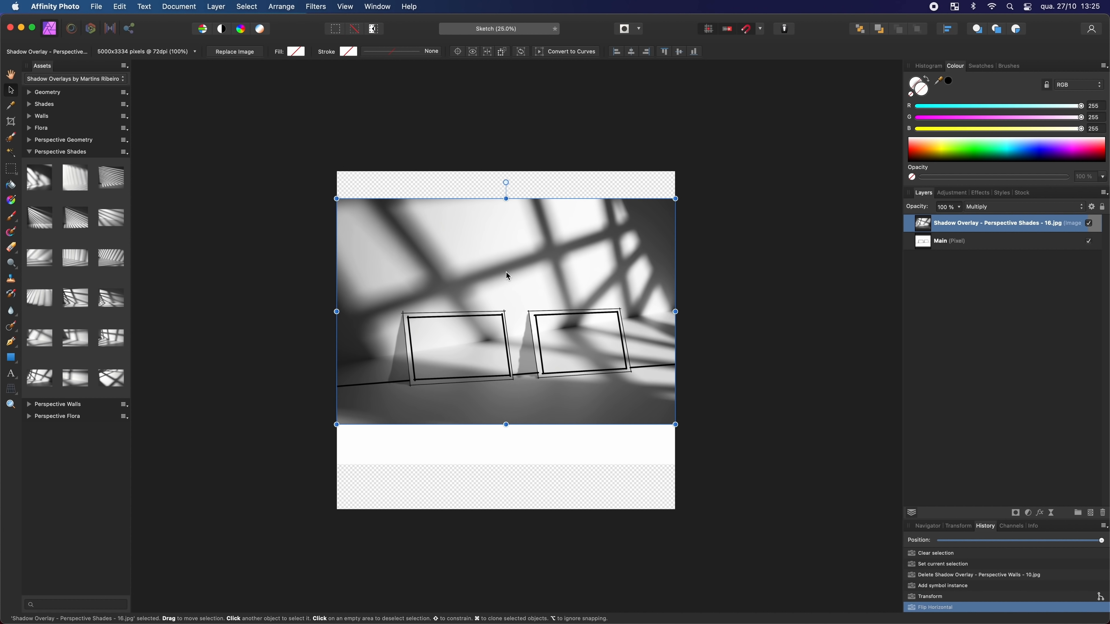
left_click_drag(507, 272, 504, 292)
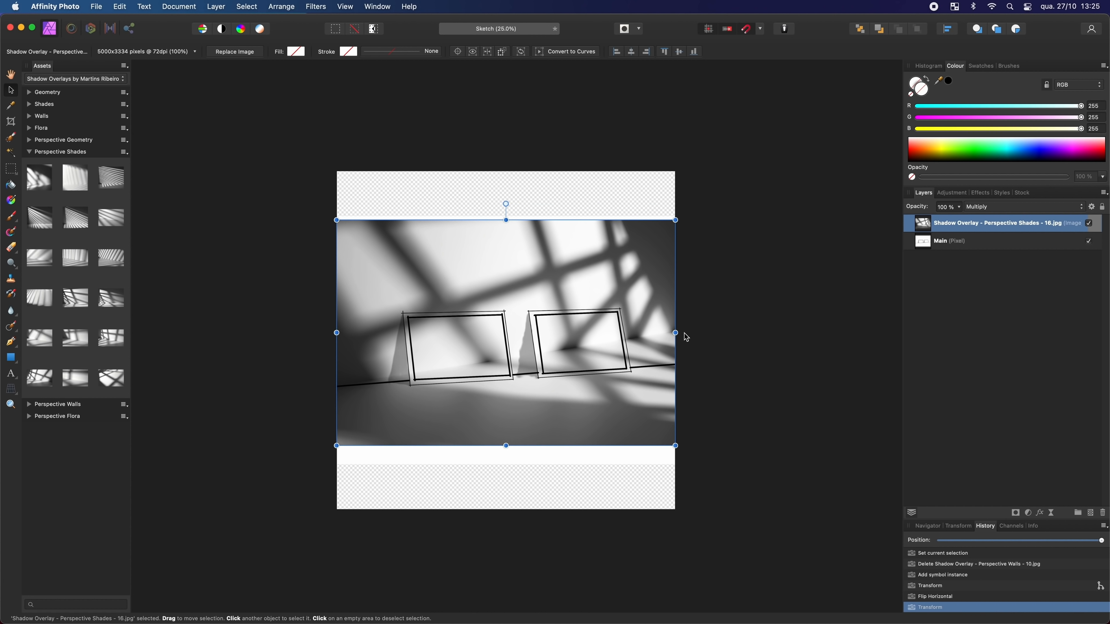
Rasterise the Perspective Shades 16 overlay and move it down so its wall base crosses the floor line between the frames
scroll(686, 337, "up", 1)
right_click(1039, 232)
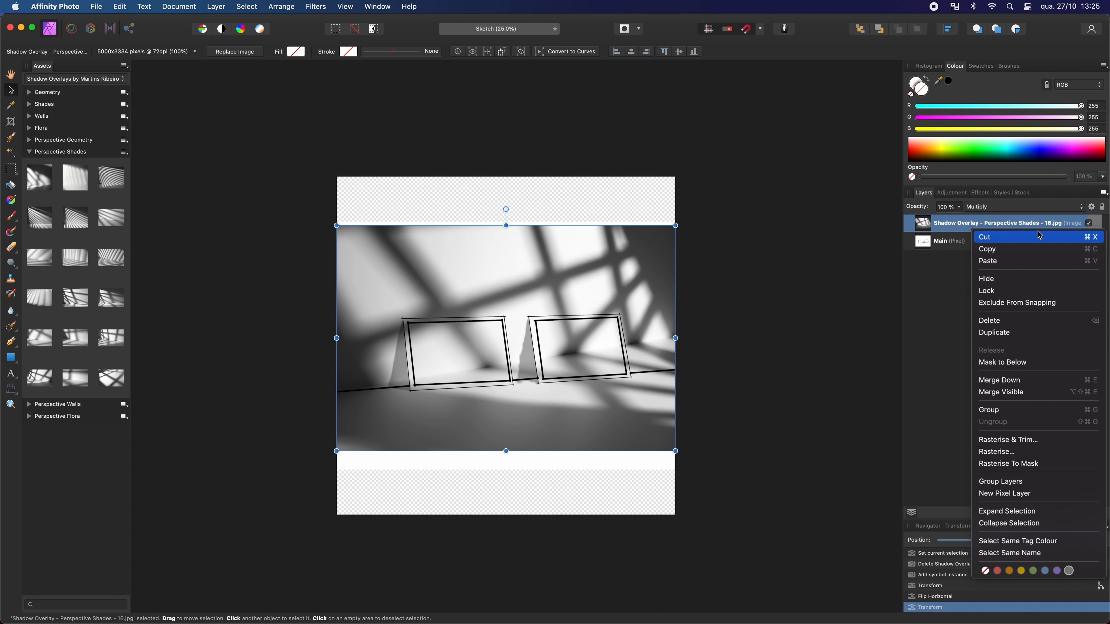
left_click(1001, 453)
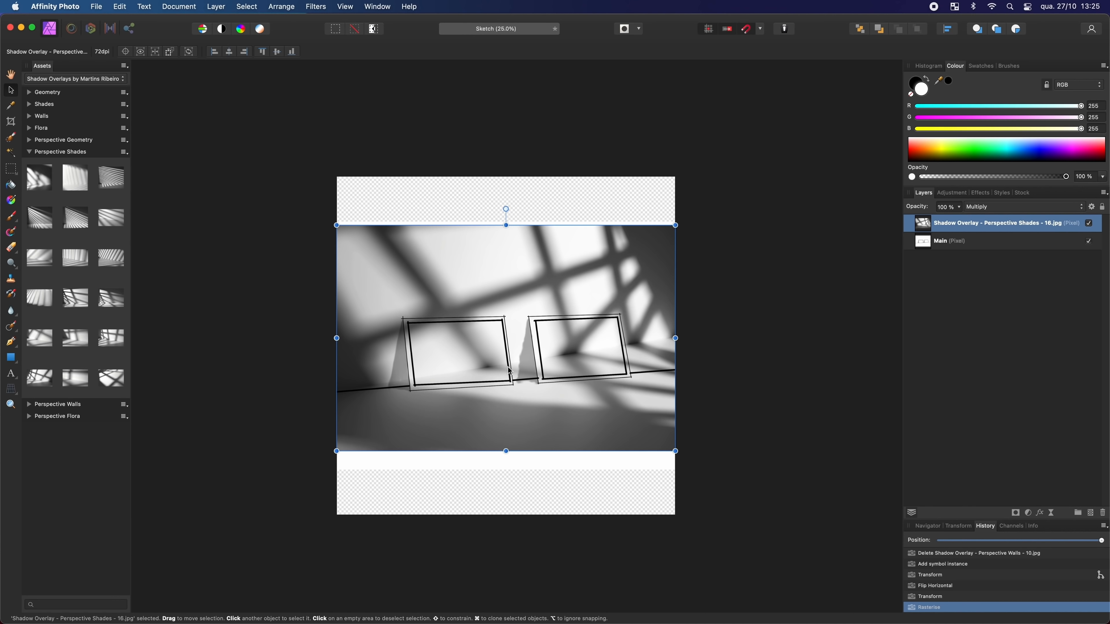
left_click_drag(508, 369, 508, 378)
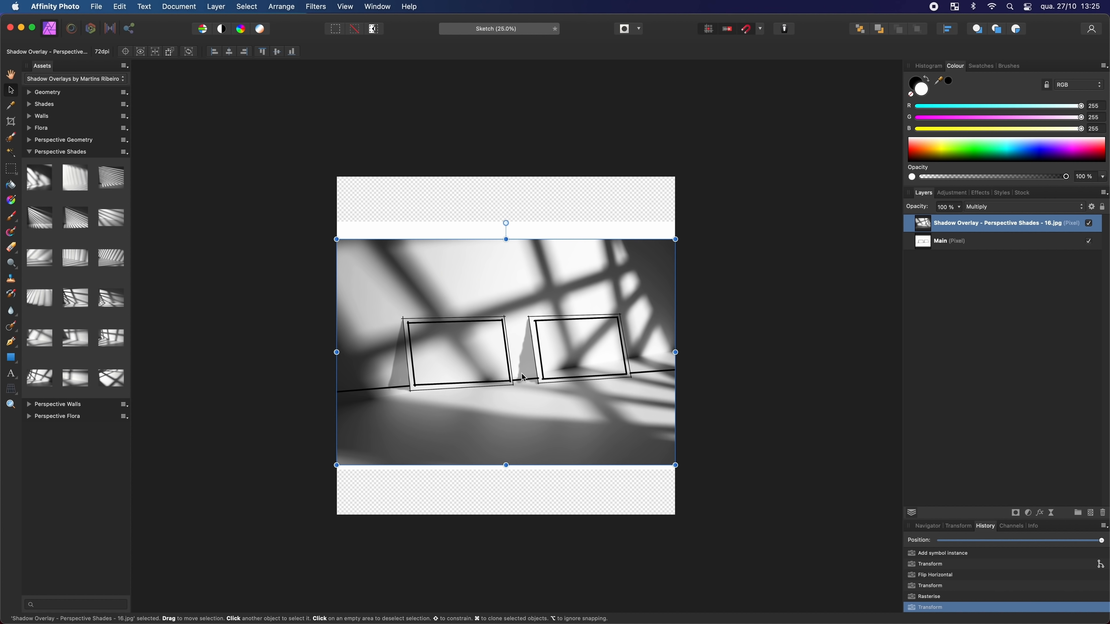
left_click_drag(522, 374, 522, 374)
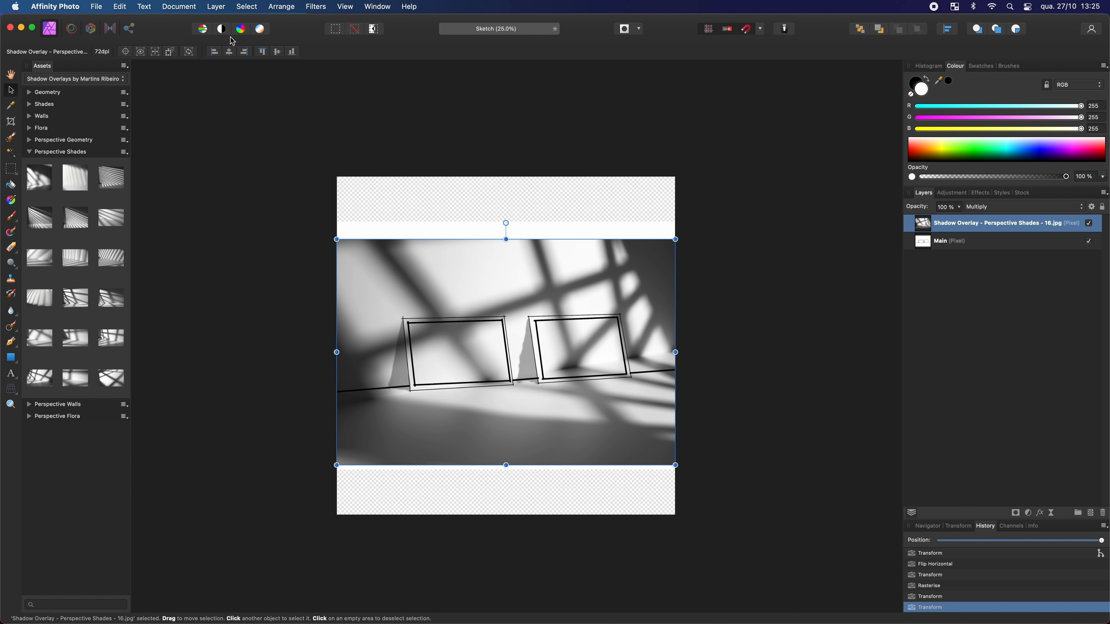
Set the overlay's transform origin on the floor line between the two frames and slightly reduce the overlay's height around it
left_click(125, 54)
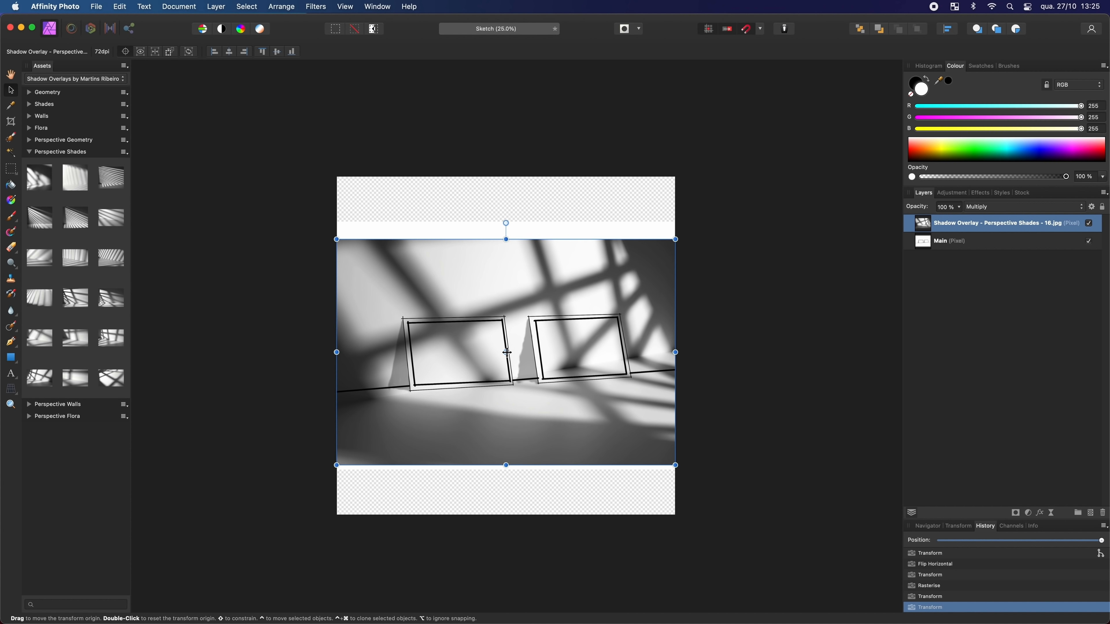
left_click_drag(507, 352, 511, 379)
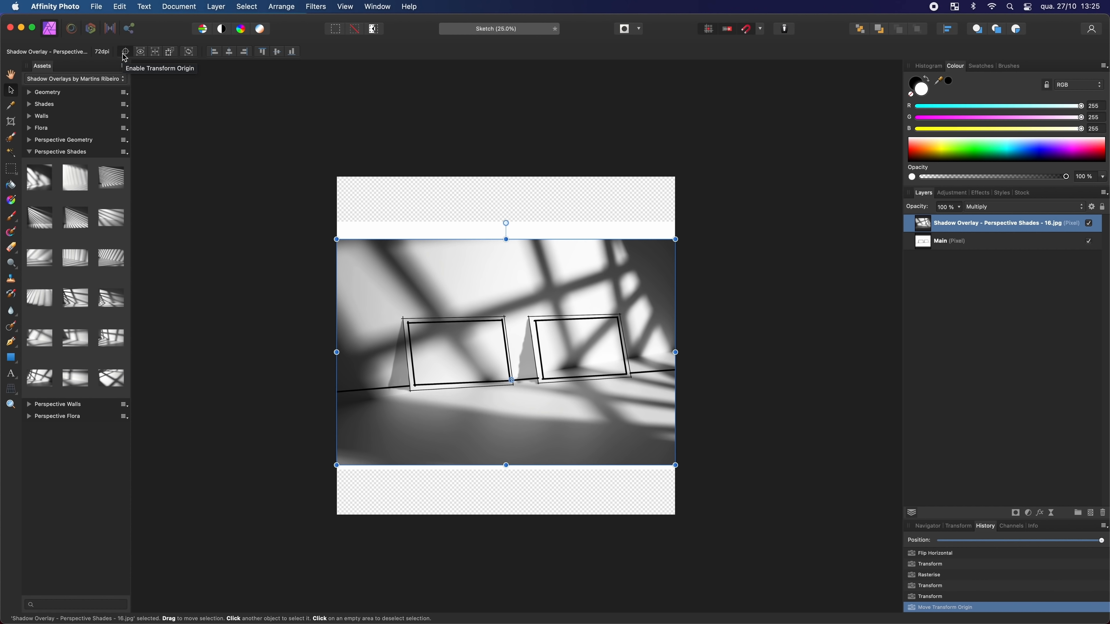
mouse_move(506, 465)
left_mouse_down()
mouse_move(501, 507)
mouse_move(506, 457)
left_mouse_up()
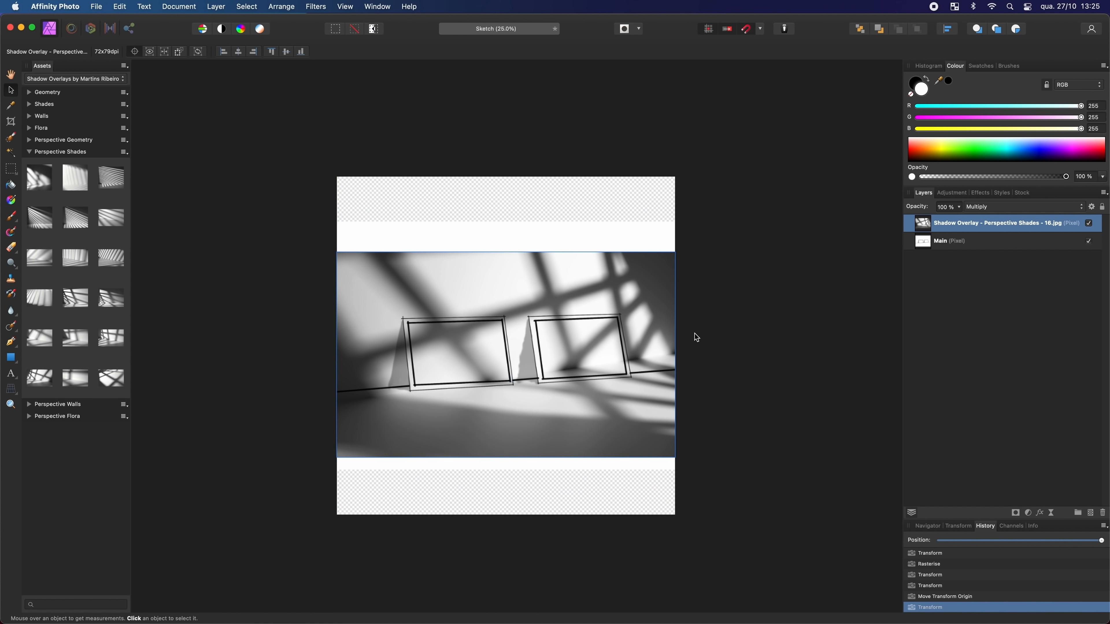
Stretch the Perspective Shades 16 overlay taller than the canvas and shear its right edge down and left edge up to follow the floor line
mouse_move(676, 355)
left_mouse_down()
mouse_move(755, 355)
mouse_move(662, 353)
mouse_move(695, 354)
mouse_move(675, 354)
left_mouse_up()
left_click_drag(505, 457, 501, 534)
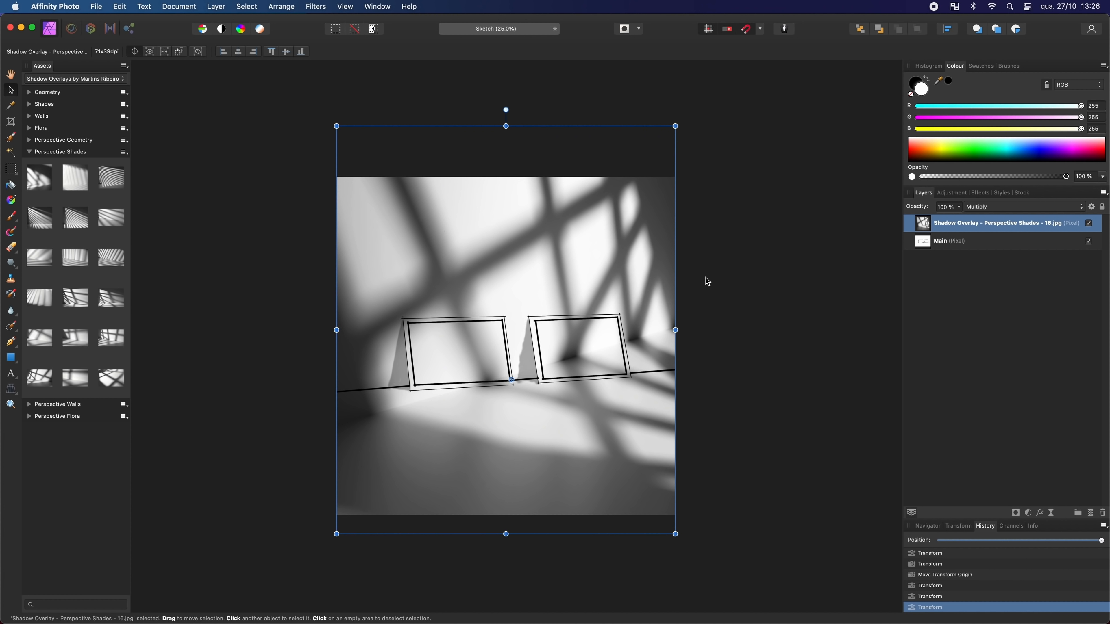
left_click_drag(681, 331, 681, 371)
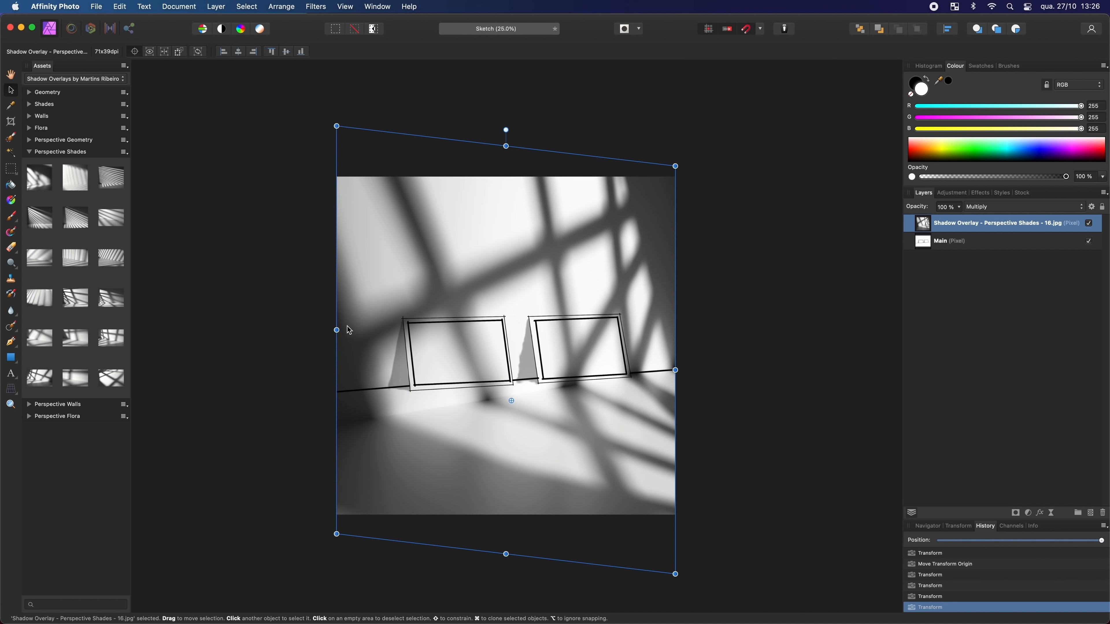
left_click_drag(333, 330, 331, 295)
left_click(821, 290)
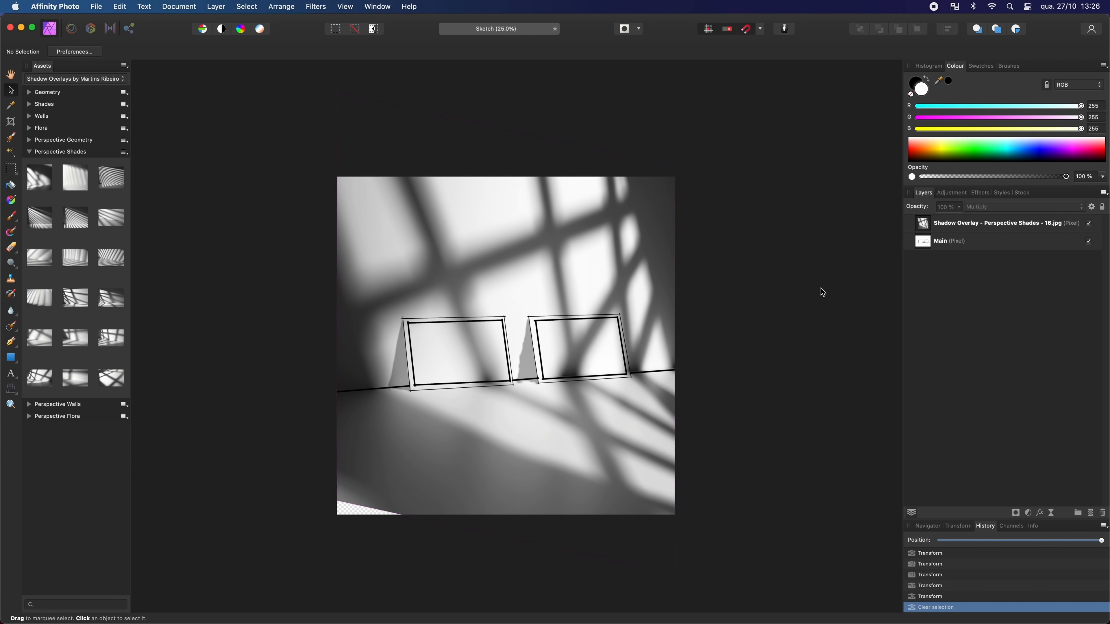
Delete the Perspective Shades 16 overlay and add the Perspective Flora 14 overlay centred over the sketch
left_click(650, 320)
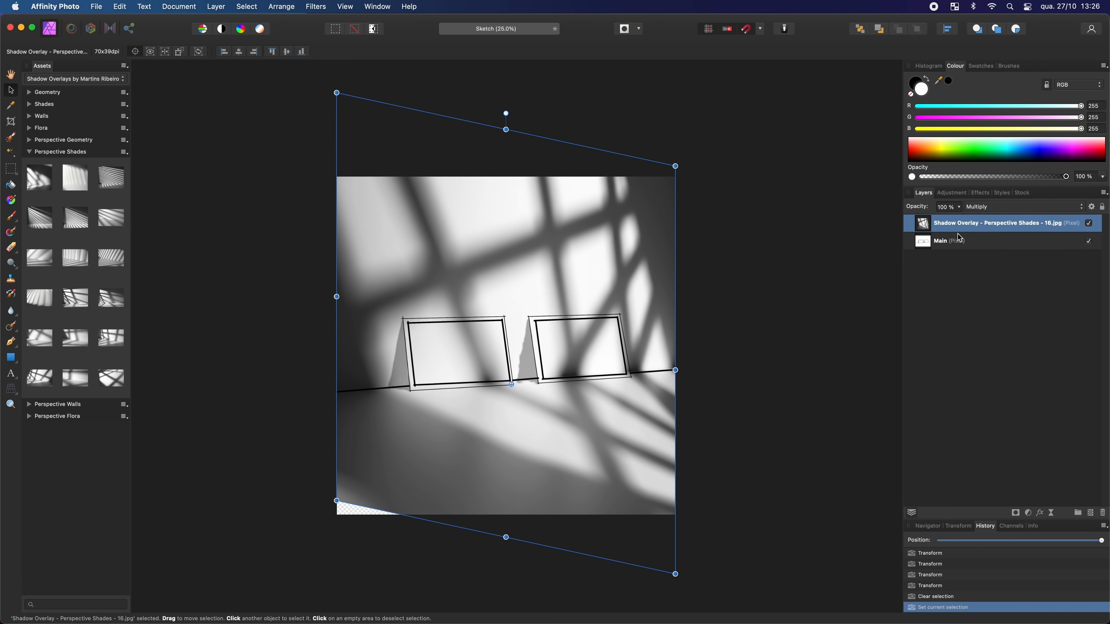
left_click(854, 355)
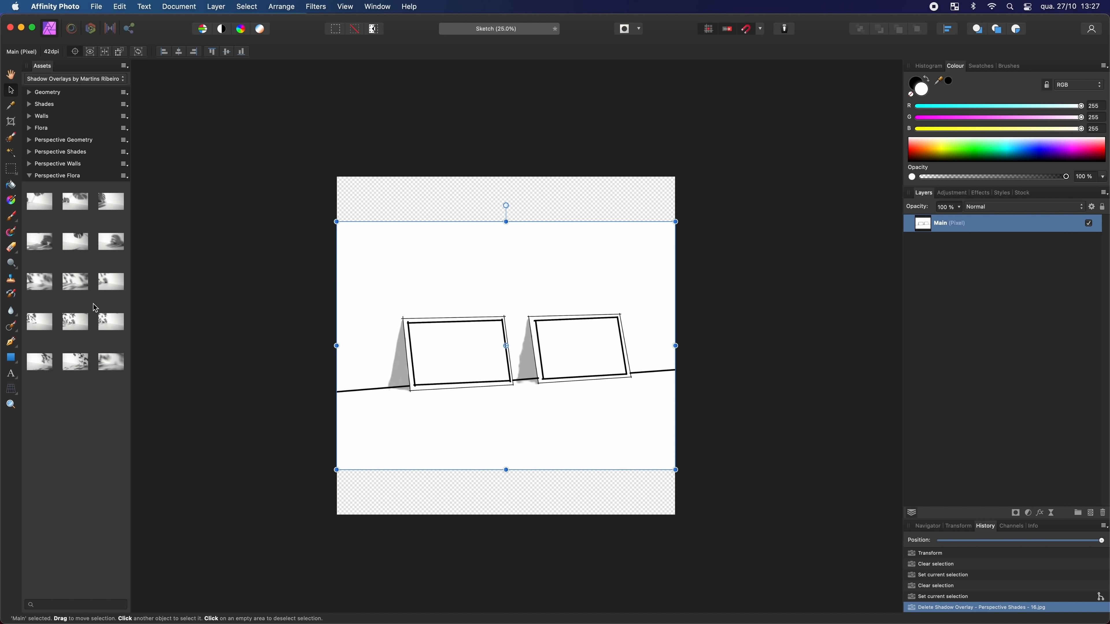
left_click_drag(73, 368, 507, 359)
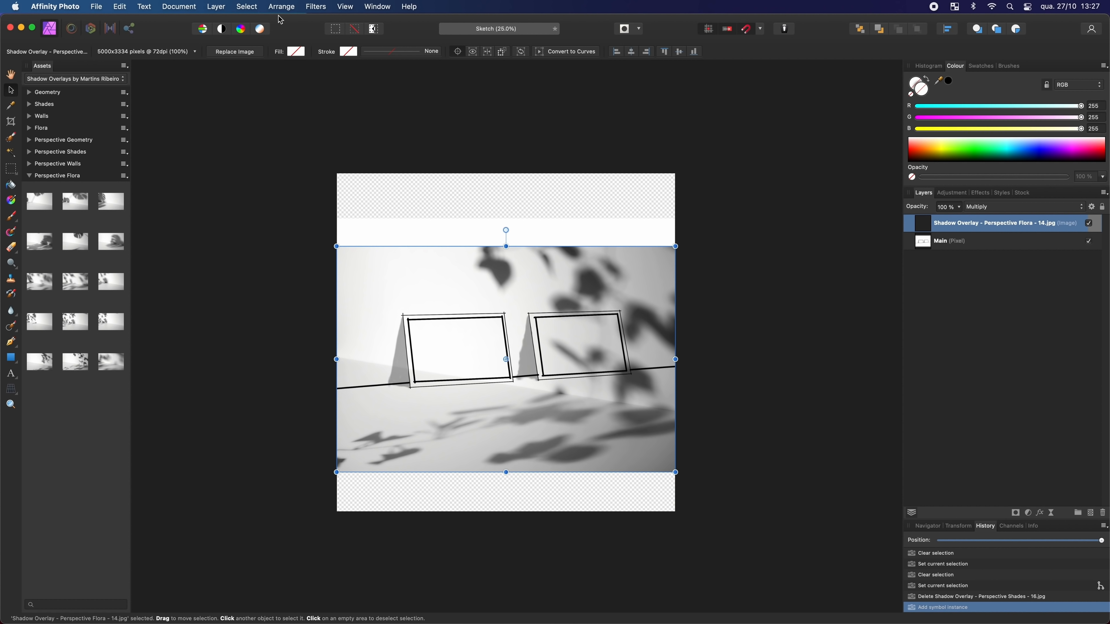
Flip the Perspective Flora 14 overlay horizontally and move it slightly down below the sketch's floor line
left_click(281, 7)
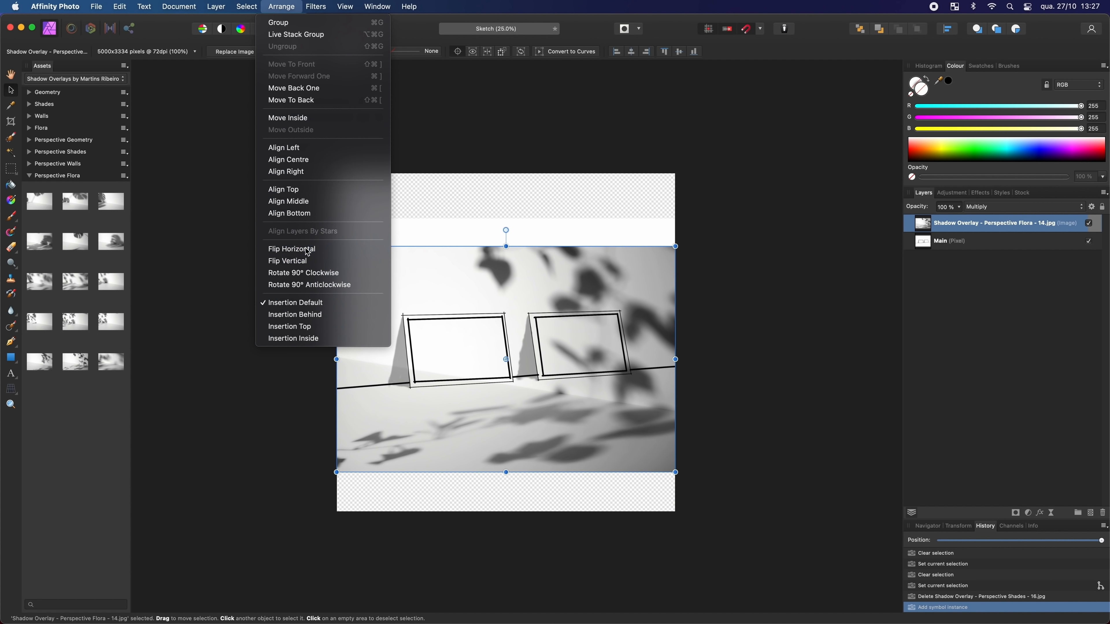
left_click(292, 249)
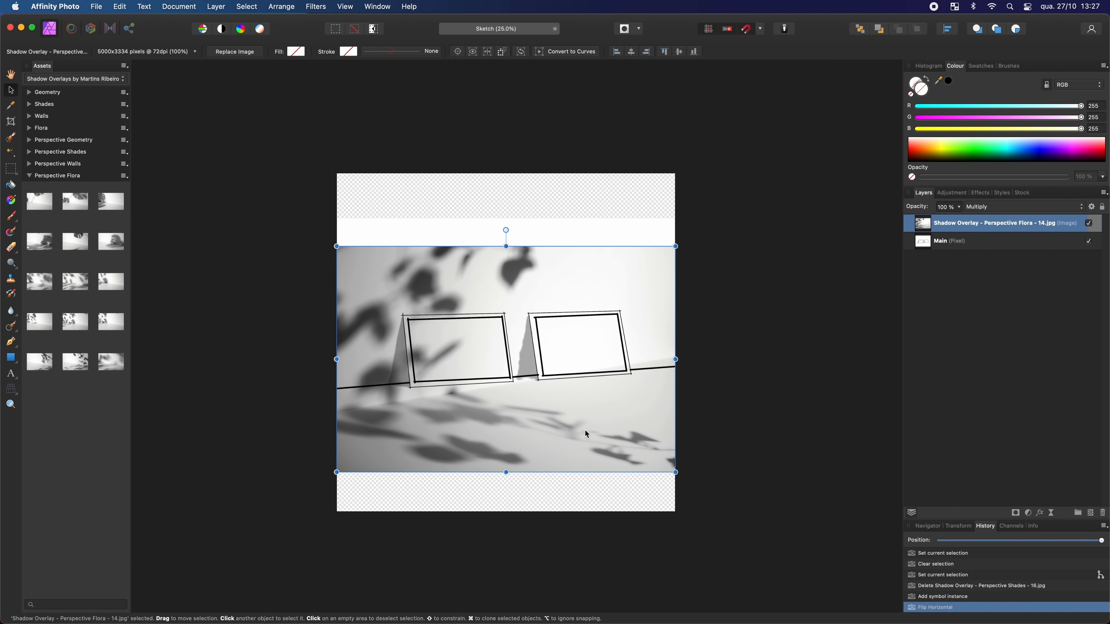
left_click_drag(585, 430, 584, 438)
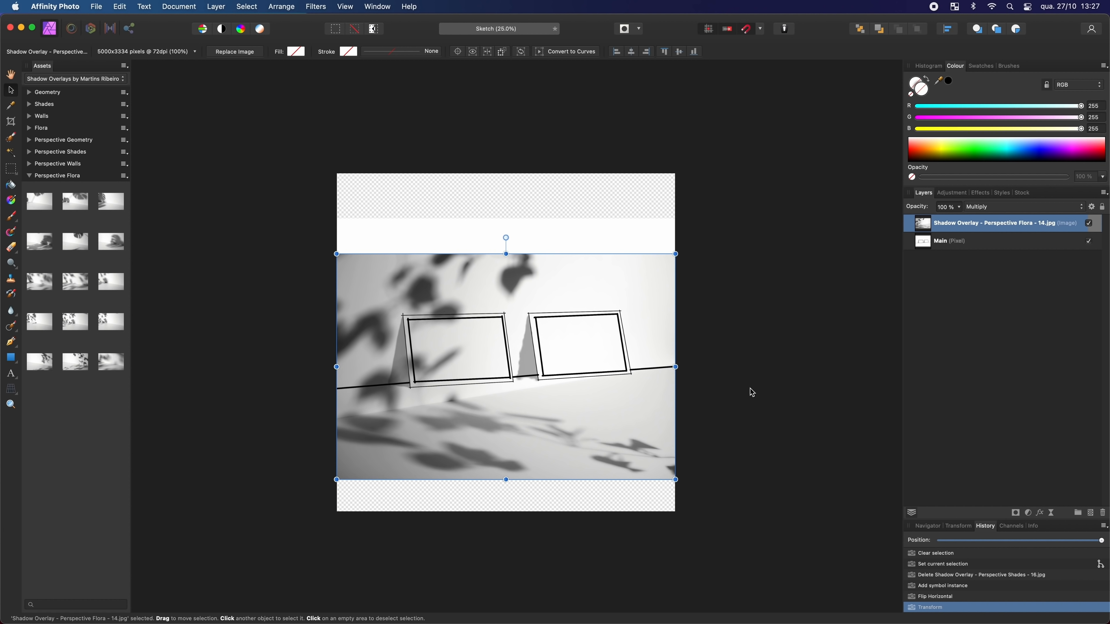
left_click(687, 356)
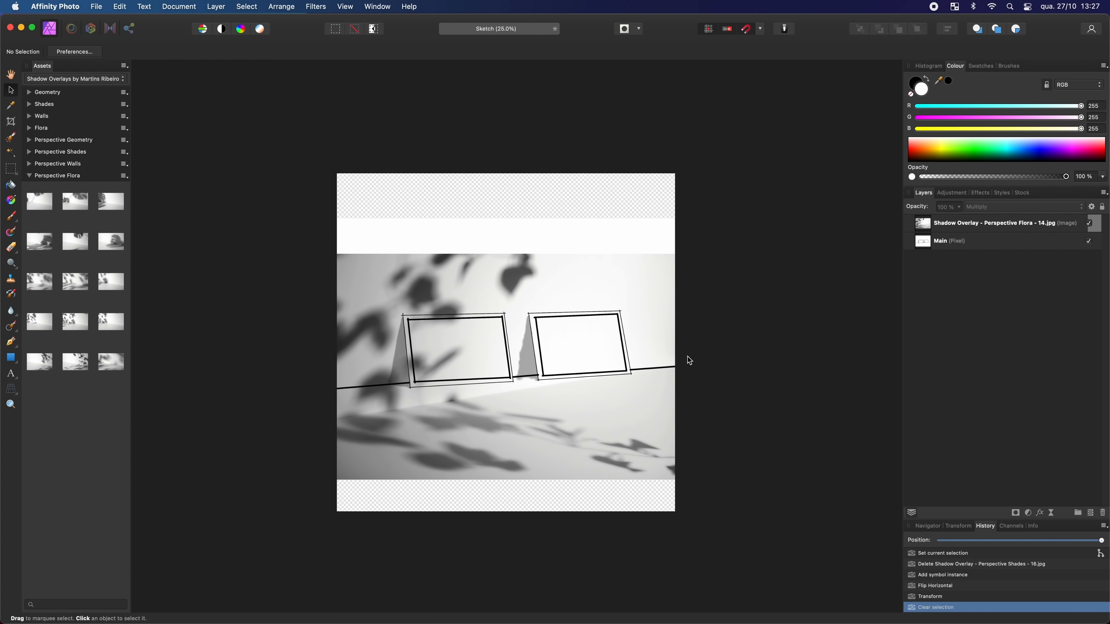
Apply a single-plane Perspective to the Flora 14 overlay, raising both upper corners and lowering the lower right corner to match the floor line
left_click(542, 425)
left_click(14, 392)
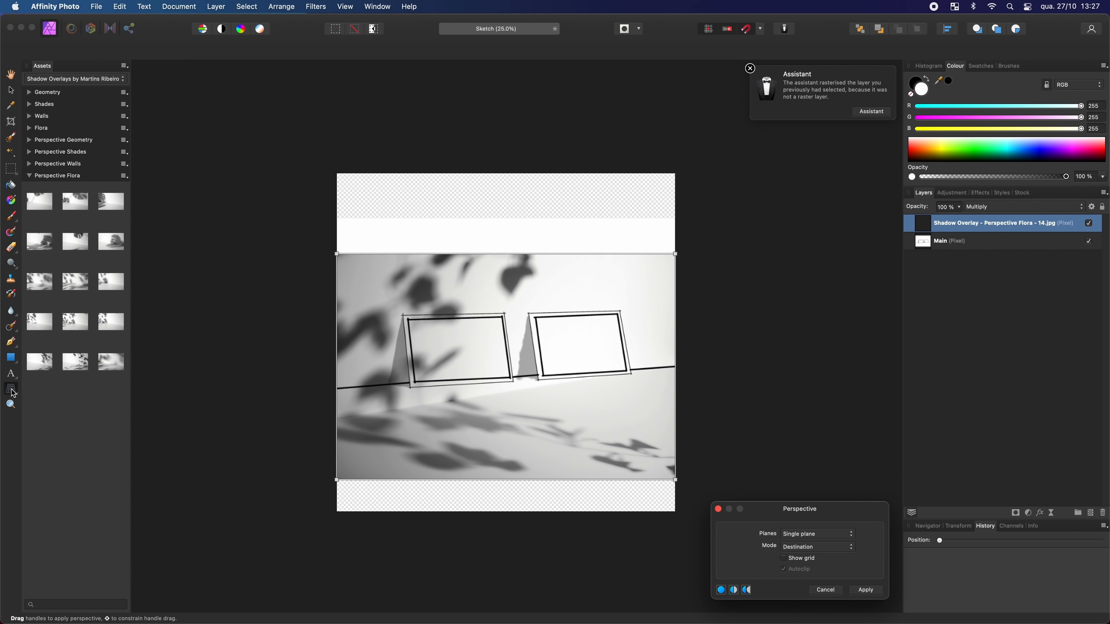
left_click_drag(339, 256, 339, 152)
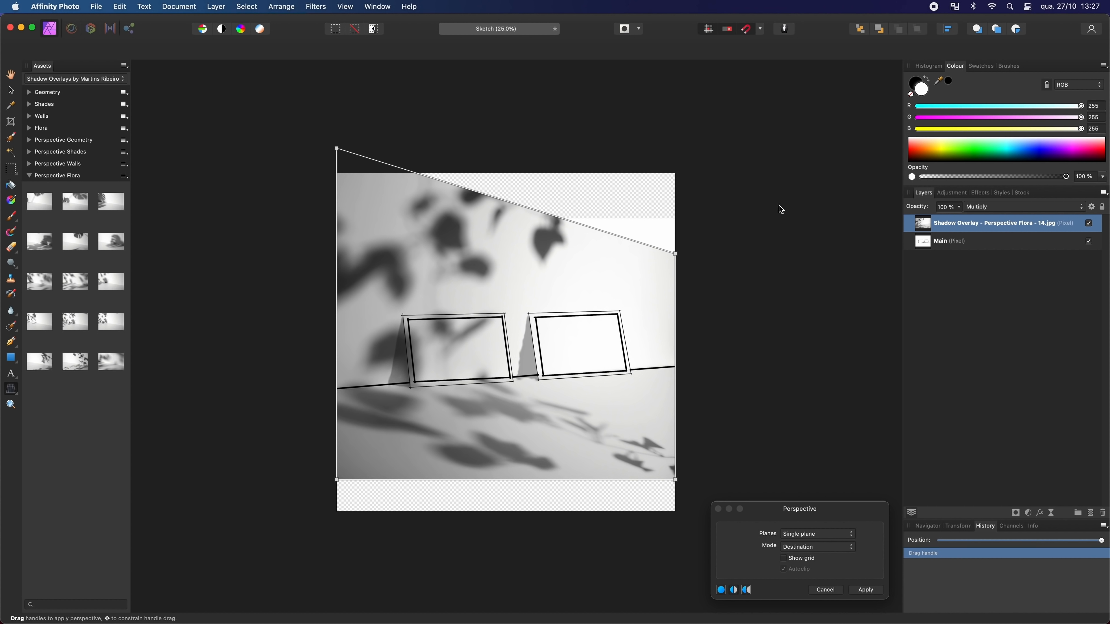
left_click_drag(676, 257, 677, 218)
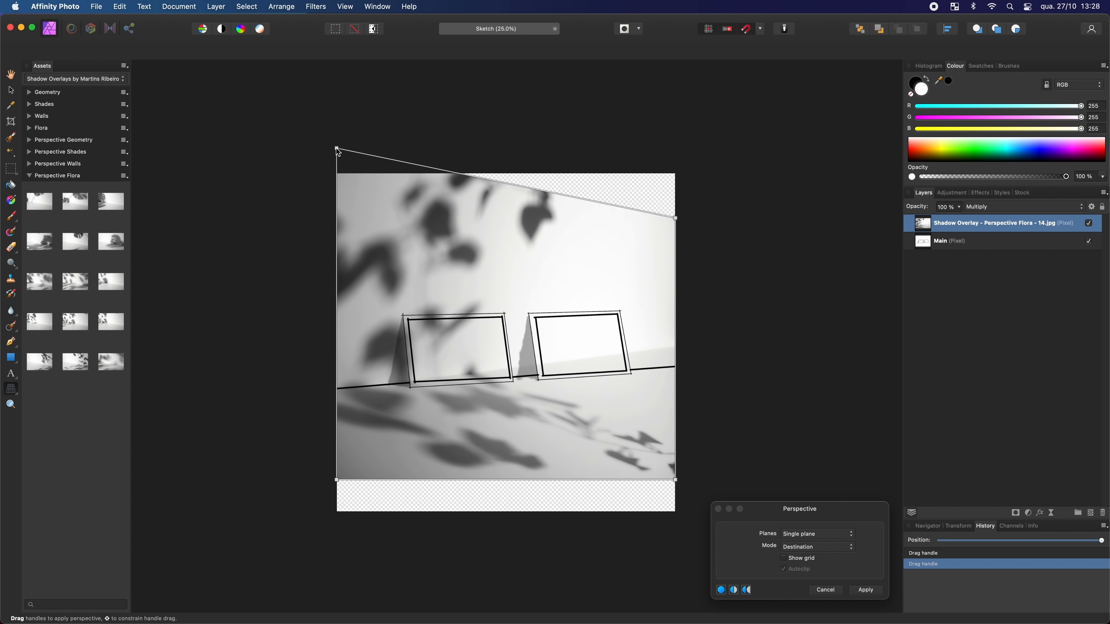
left_click_drag(675, 482, 676, 520)
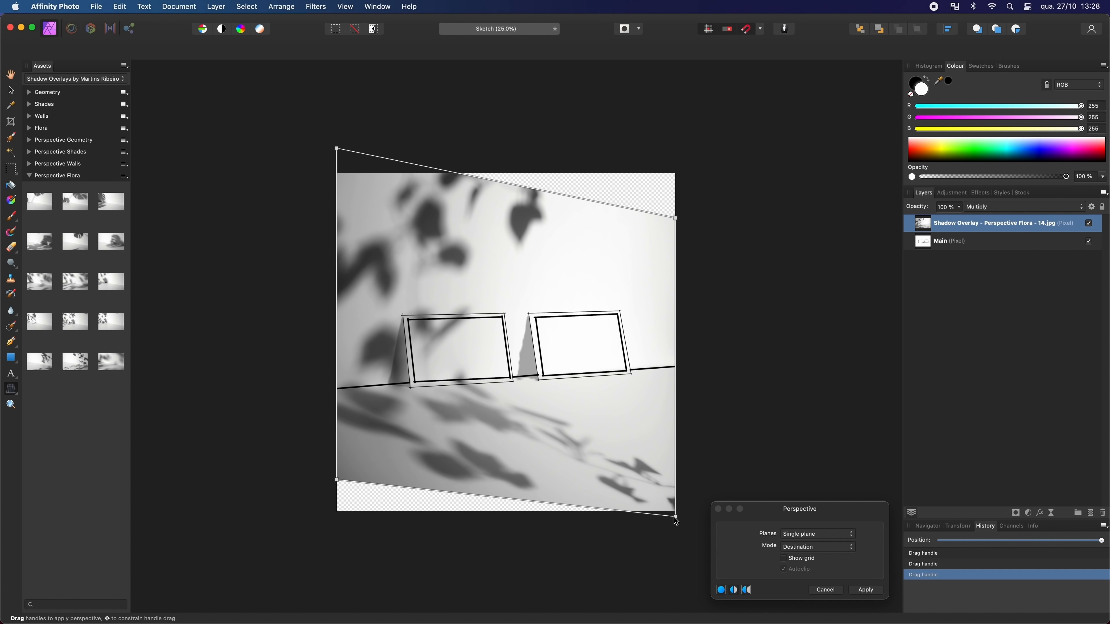
left_click(866, 590)
left_click(809, 288)
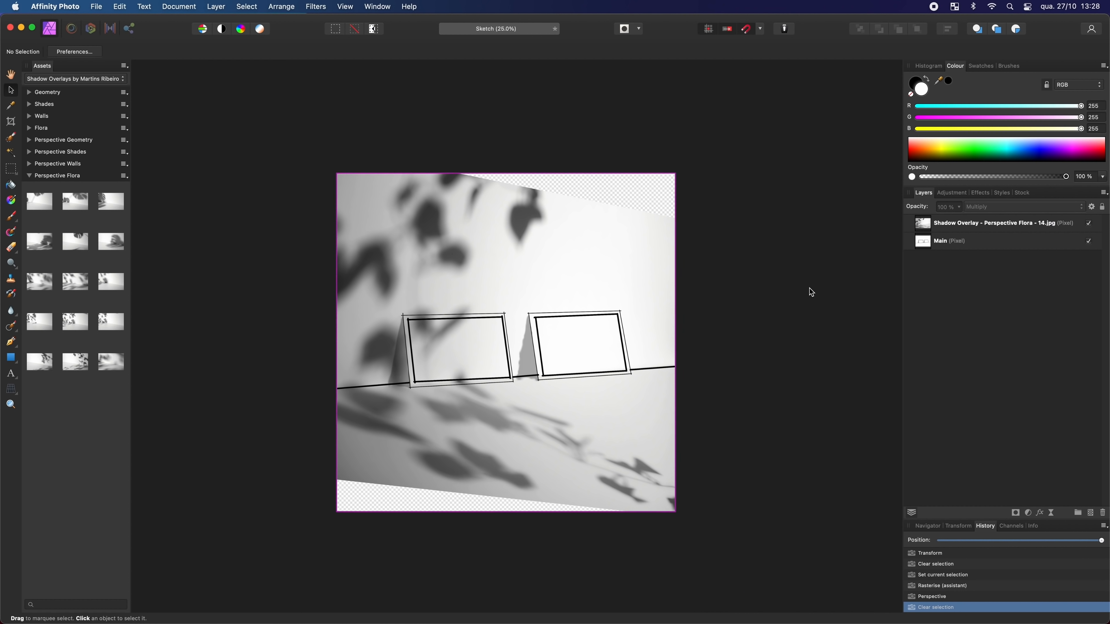
Crop the document at a 5:4 ratio to about 4518 × 3615 px around the two frames, excluding the transparent areas
key("c")
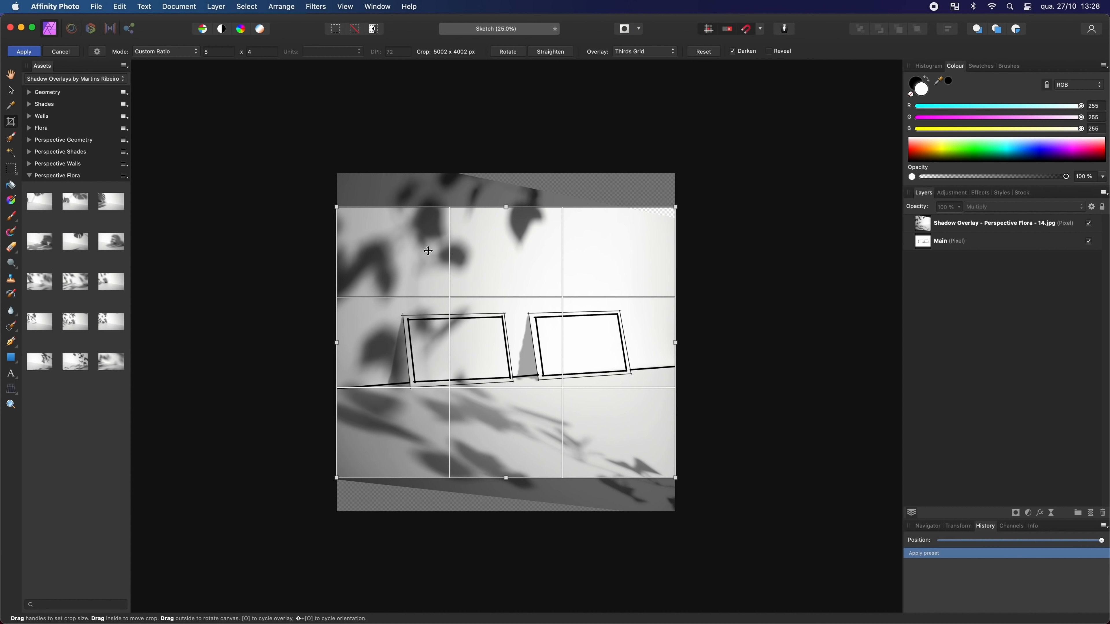
left_click_drag(338, 207, 367, 233)
left_click_drag(545, 315, 528, 309)
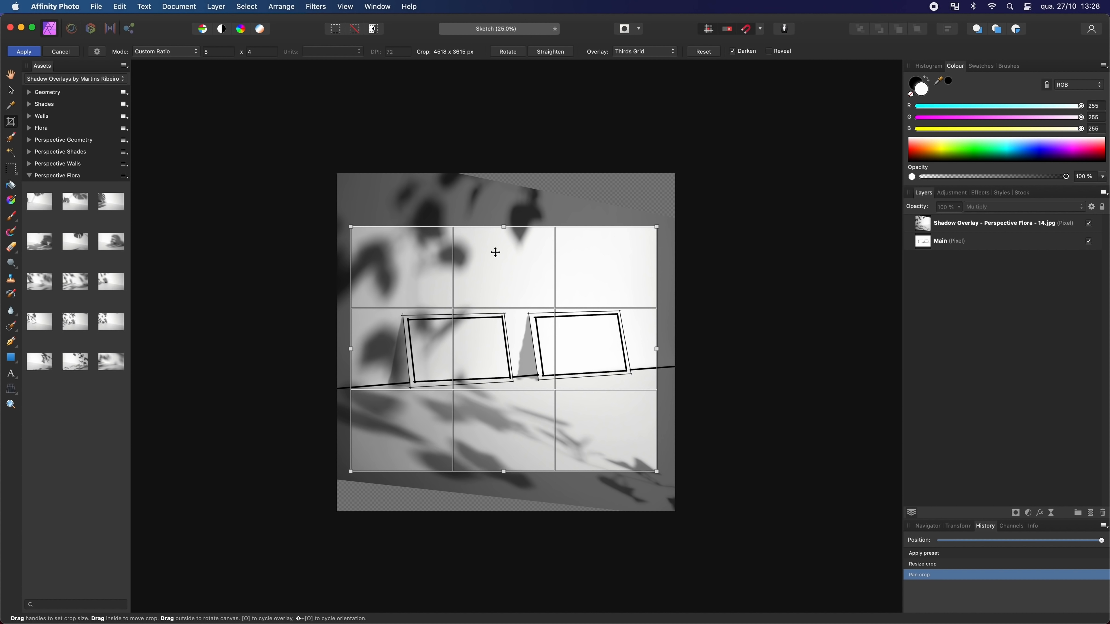
key("Return")
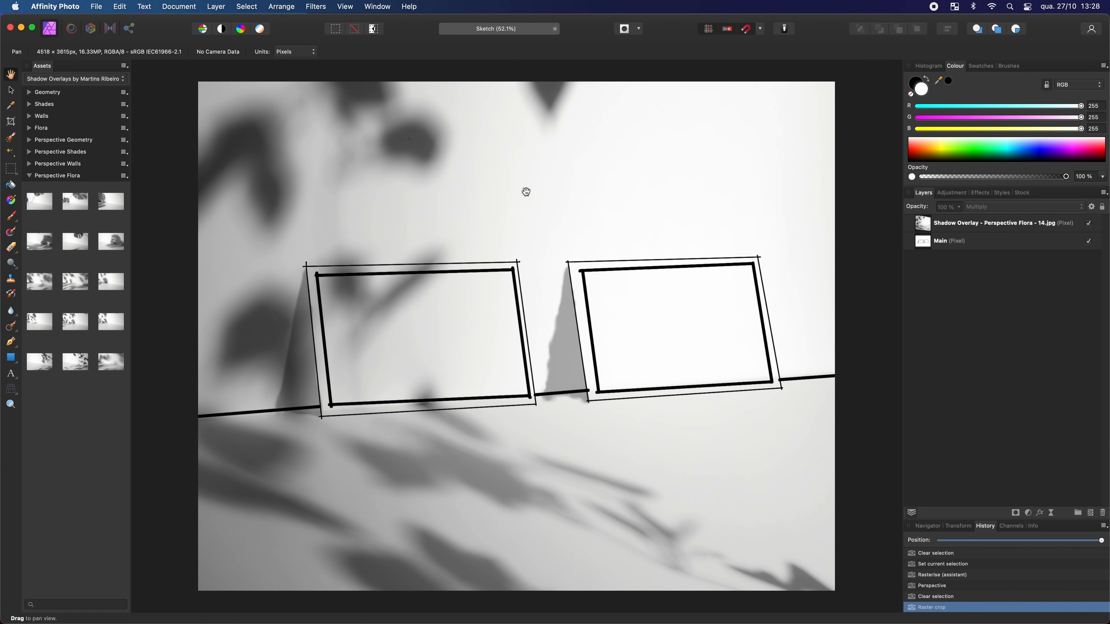